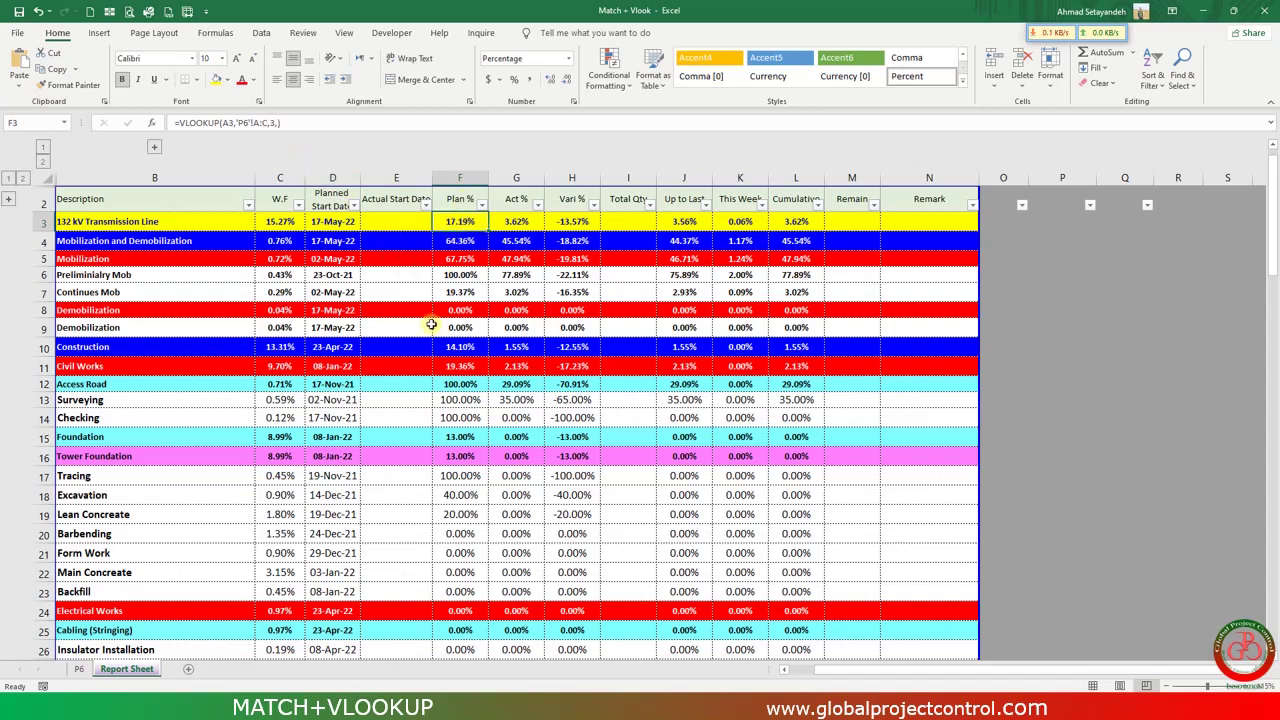
Look at the Schedule % Complete column on the P6 sheet, then return to the Report Sheet.
left_click(80, 669)
middle_click(439, 348)
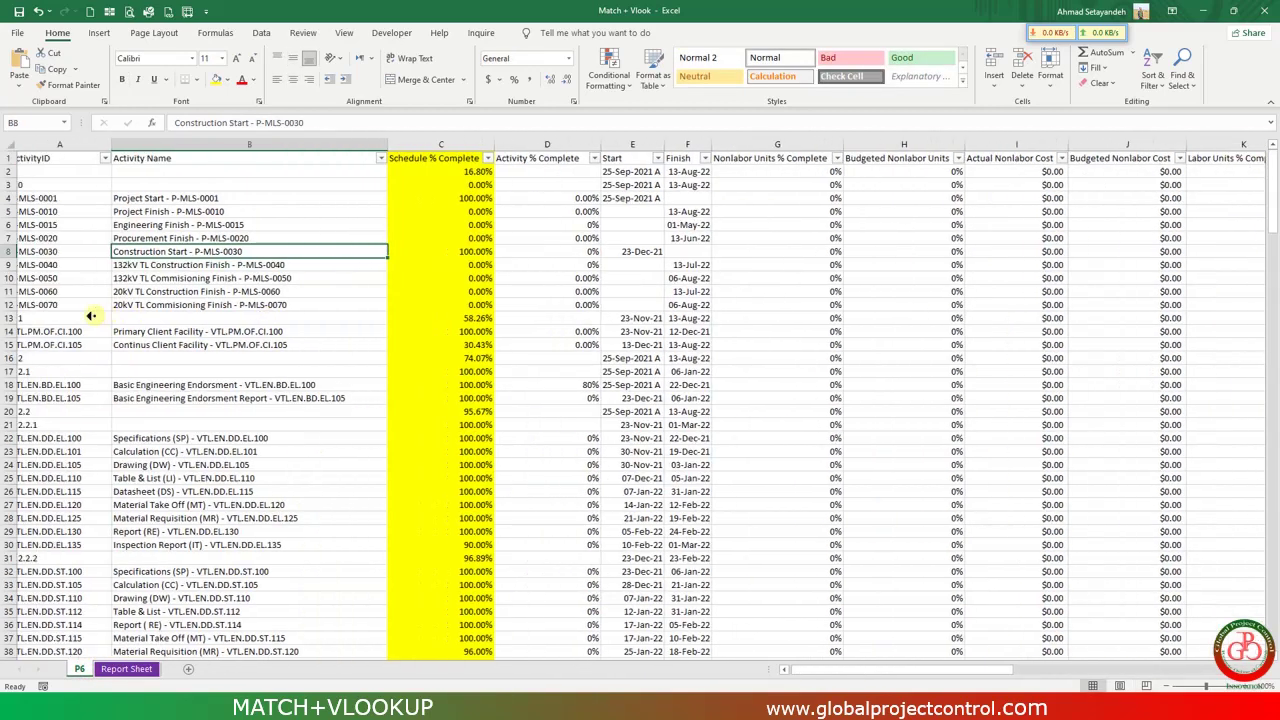
left_click(437, 159)
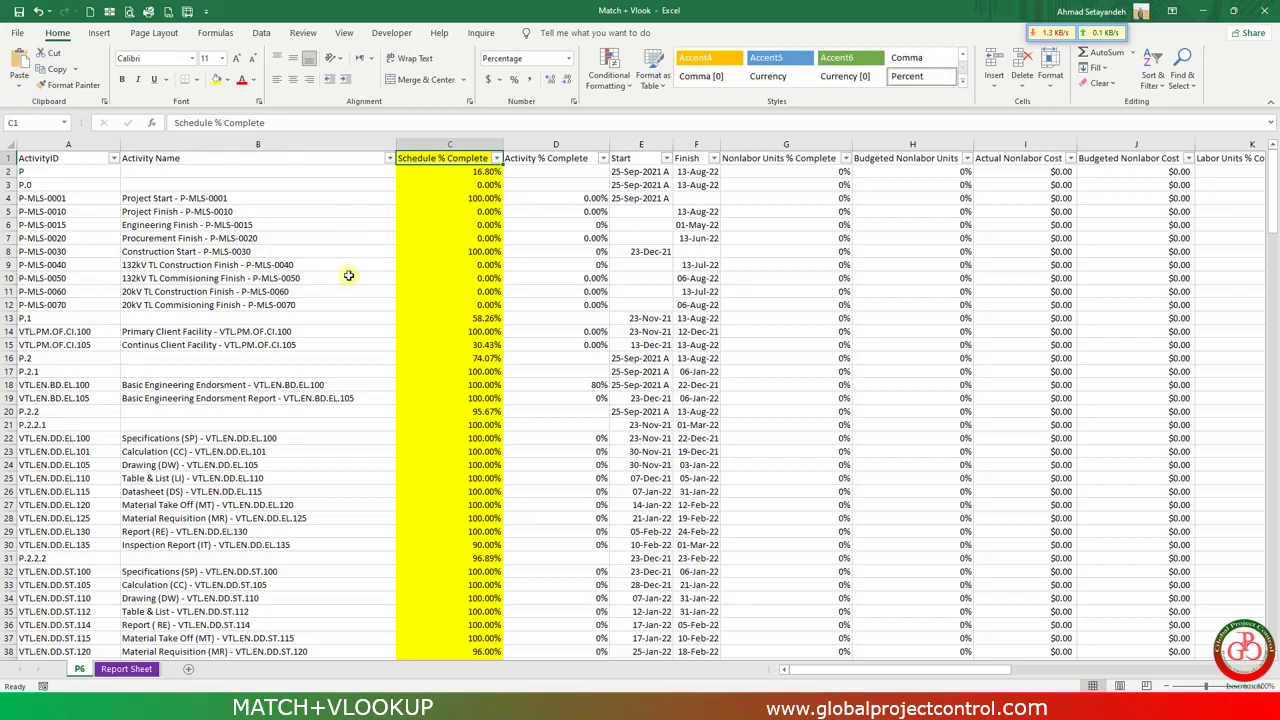
left_click(128, 669)
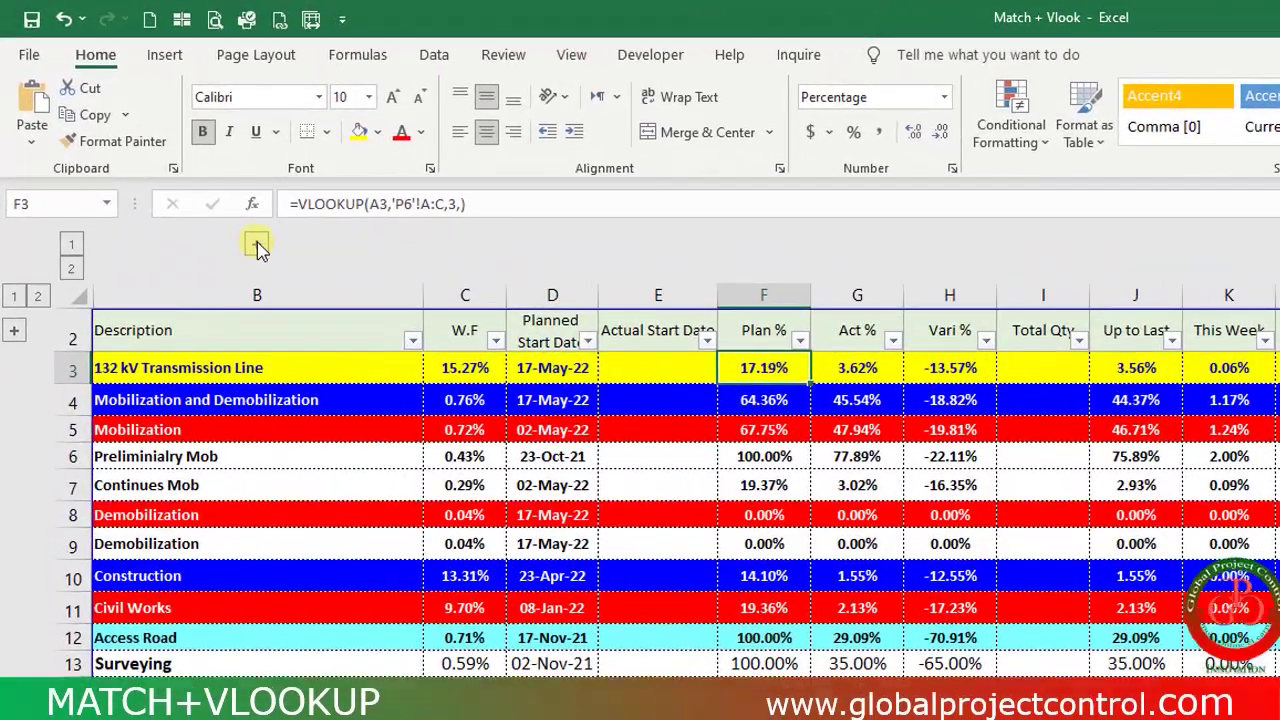
Expand the grouped column A and examine how the VLOOKUP formula in Plan % cell F3 refers to columns A:C of the P6 sheet.
left_click(256, 245)
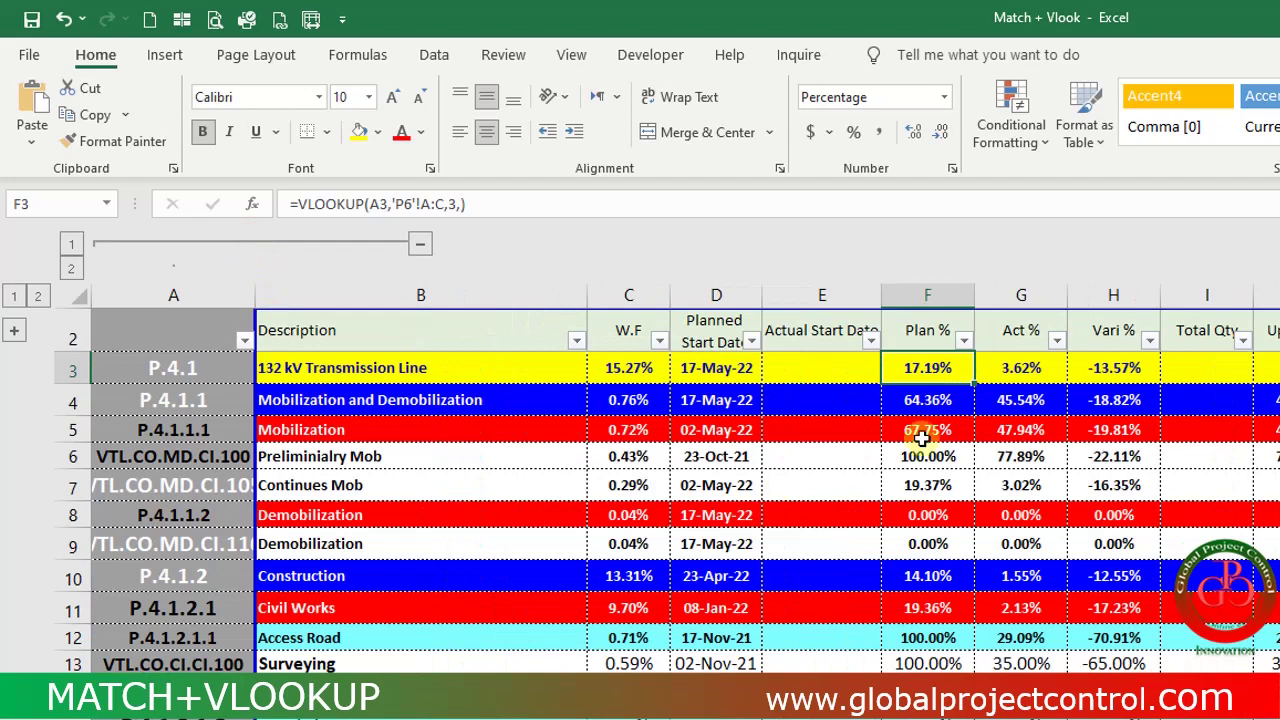
double_click(928, 367)
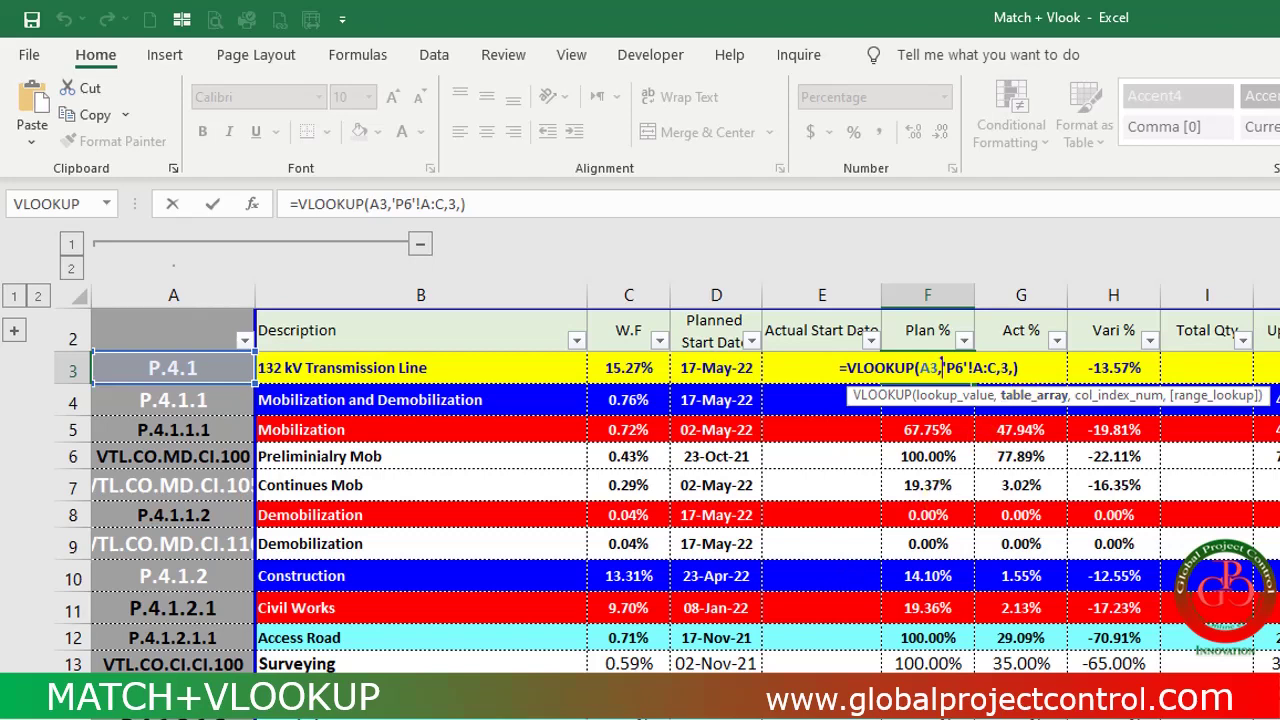
left_click(420, 714)
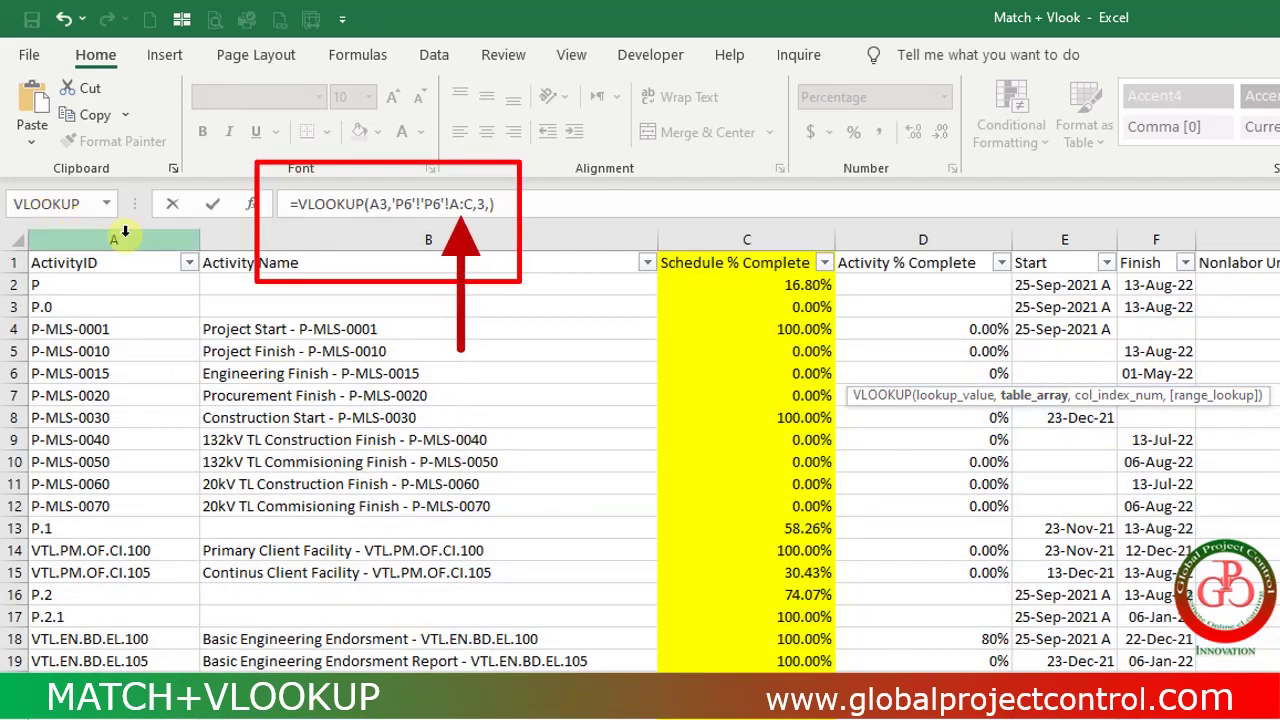
left_click(397, 201)
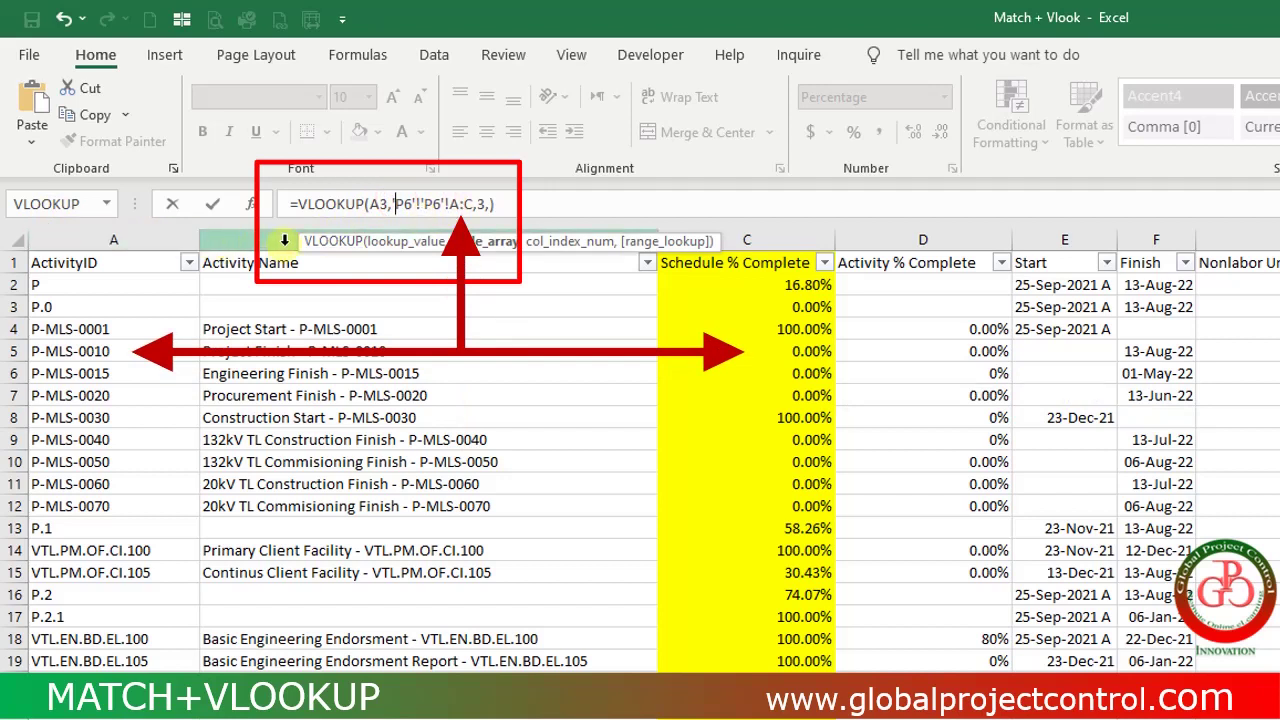
left_click_drag(447, 251, 427, 168)
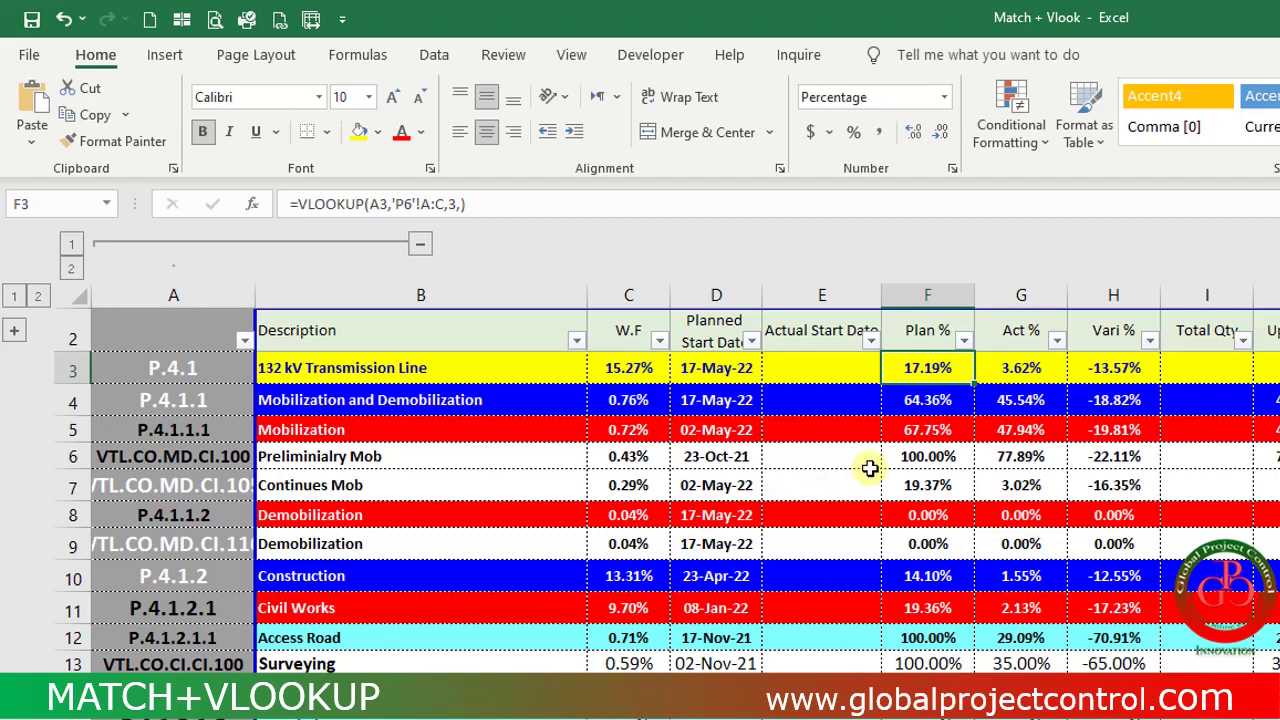
left_click(870, 467)
left_click(920, 363)
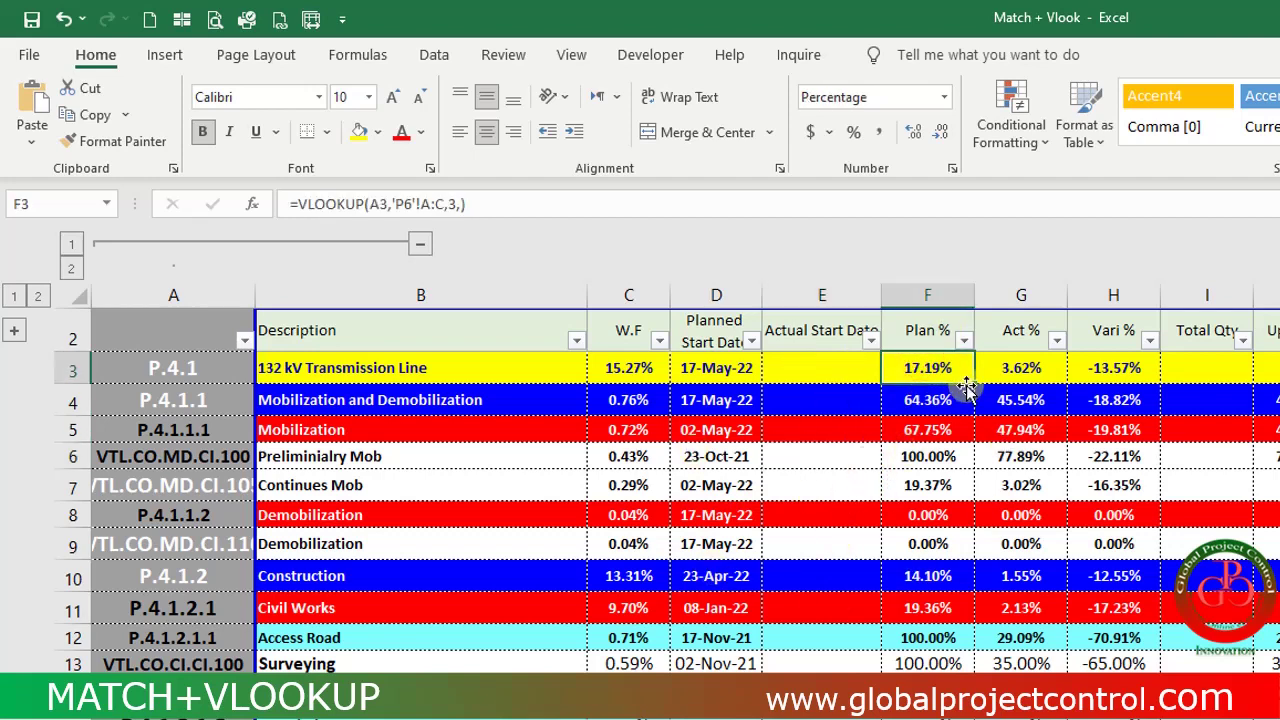
Insert a blank column before Schedule % Complete on the P6 sheet.
left_click(690, 712)
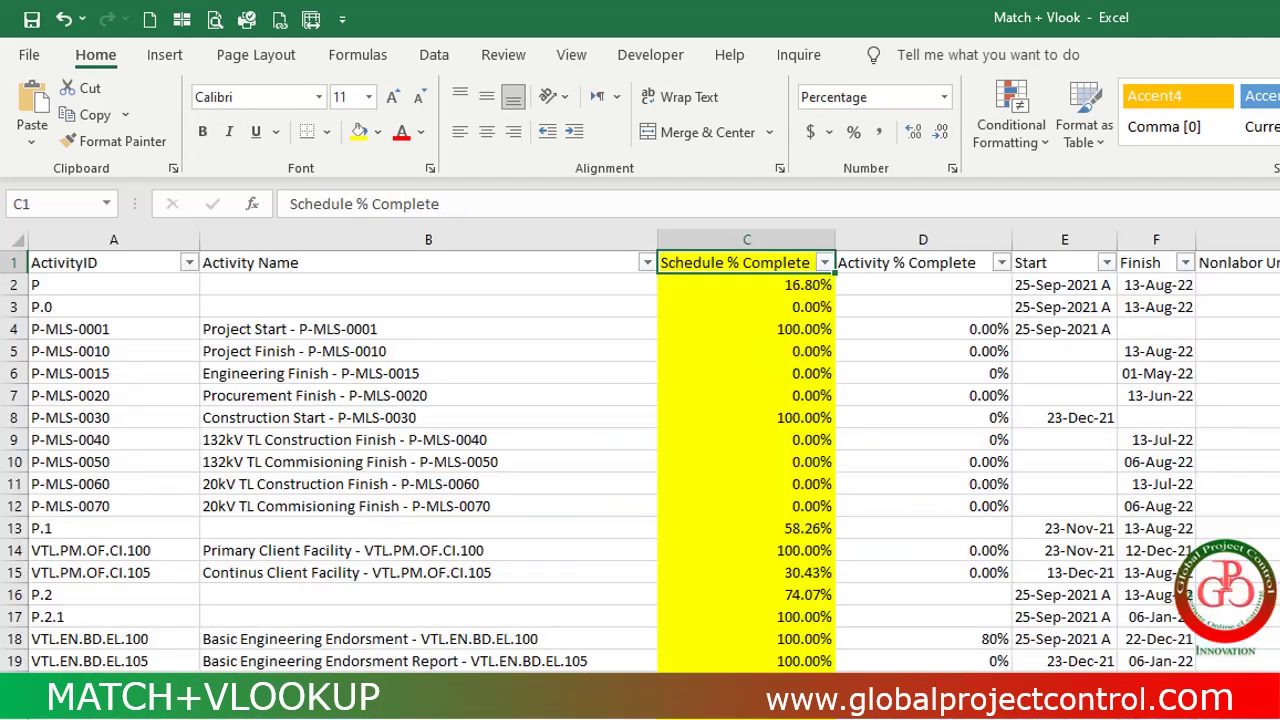
left_click(312, 233)
right_click(312, 233)
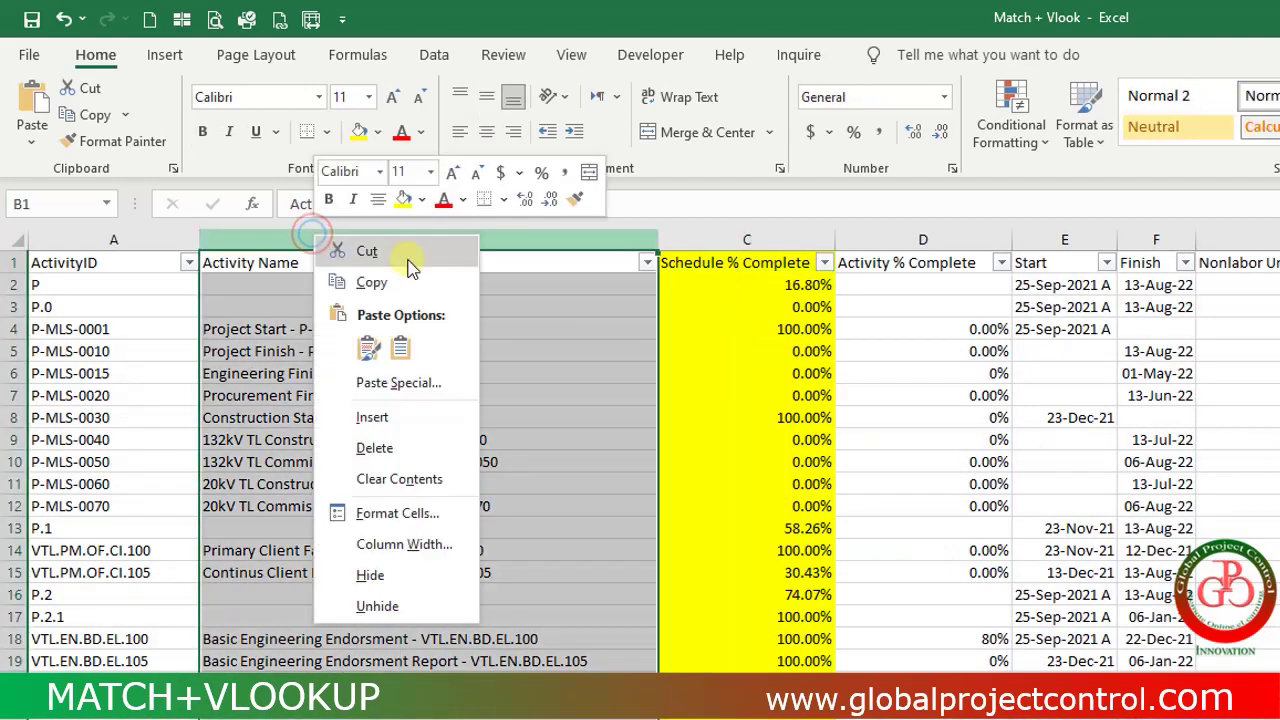
left_click(738, 239)
left_click(735, 236)
right_click(735, 236)
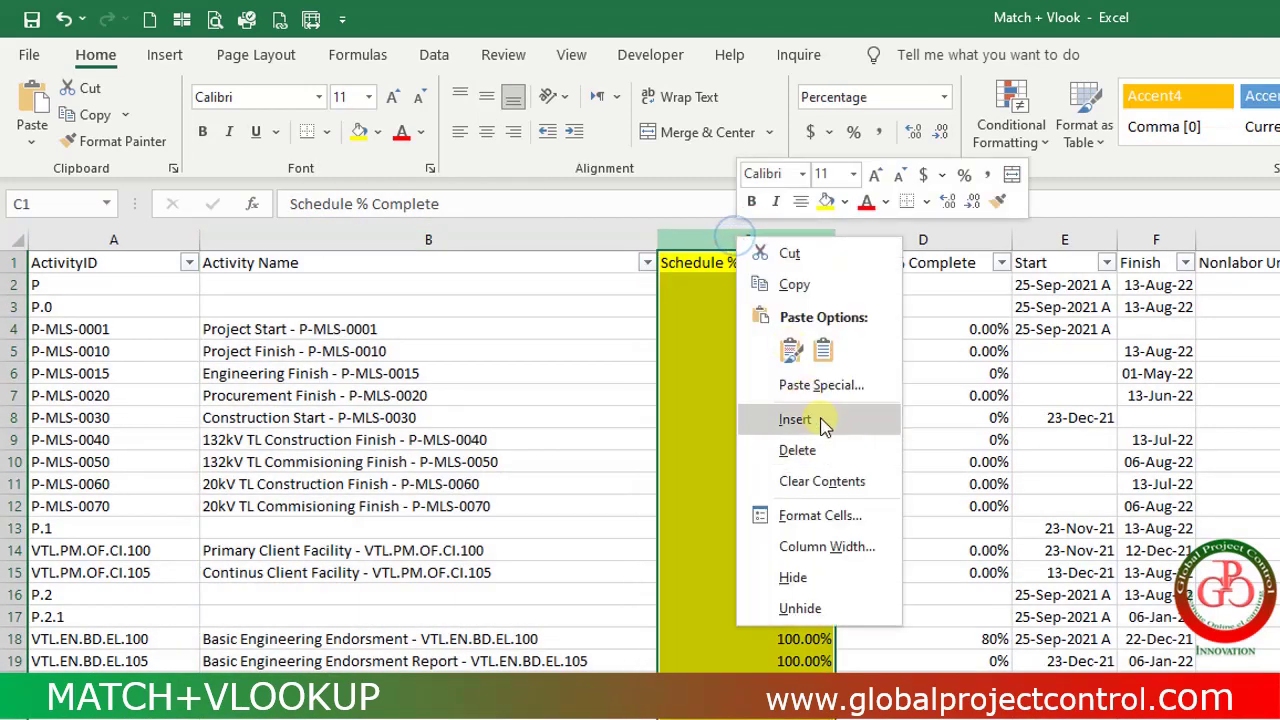
left_click(815, 419)
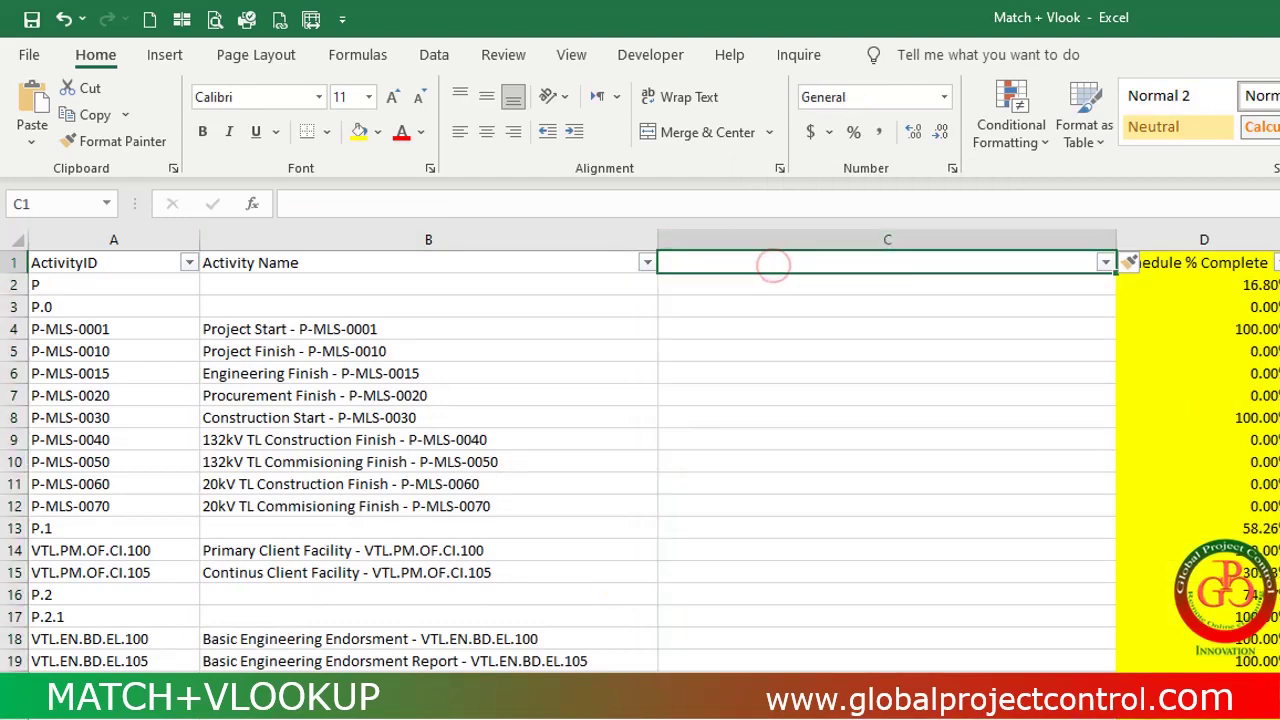
Review the Plan % column on the Report Sheet and narrow the blank column C on the P6 sheet.
left_click(560, 712)
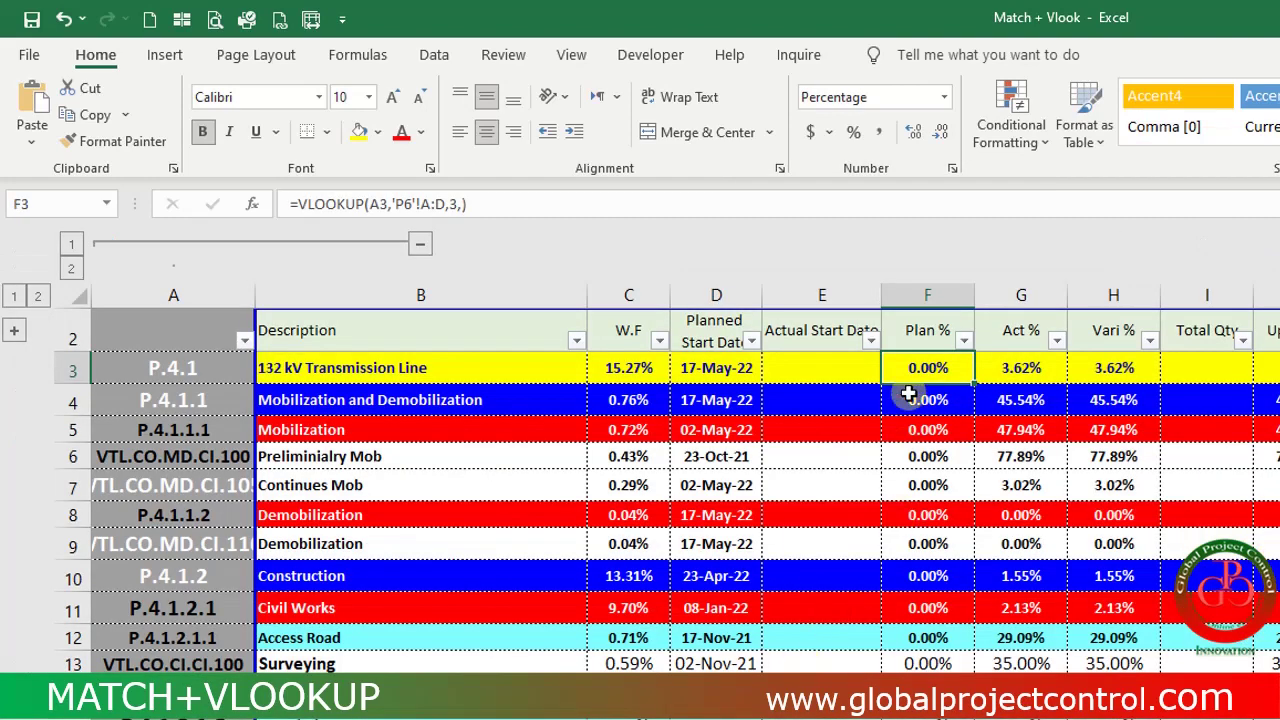
left_click_drag(931, 366, 931, 718)
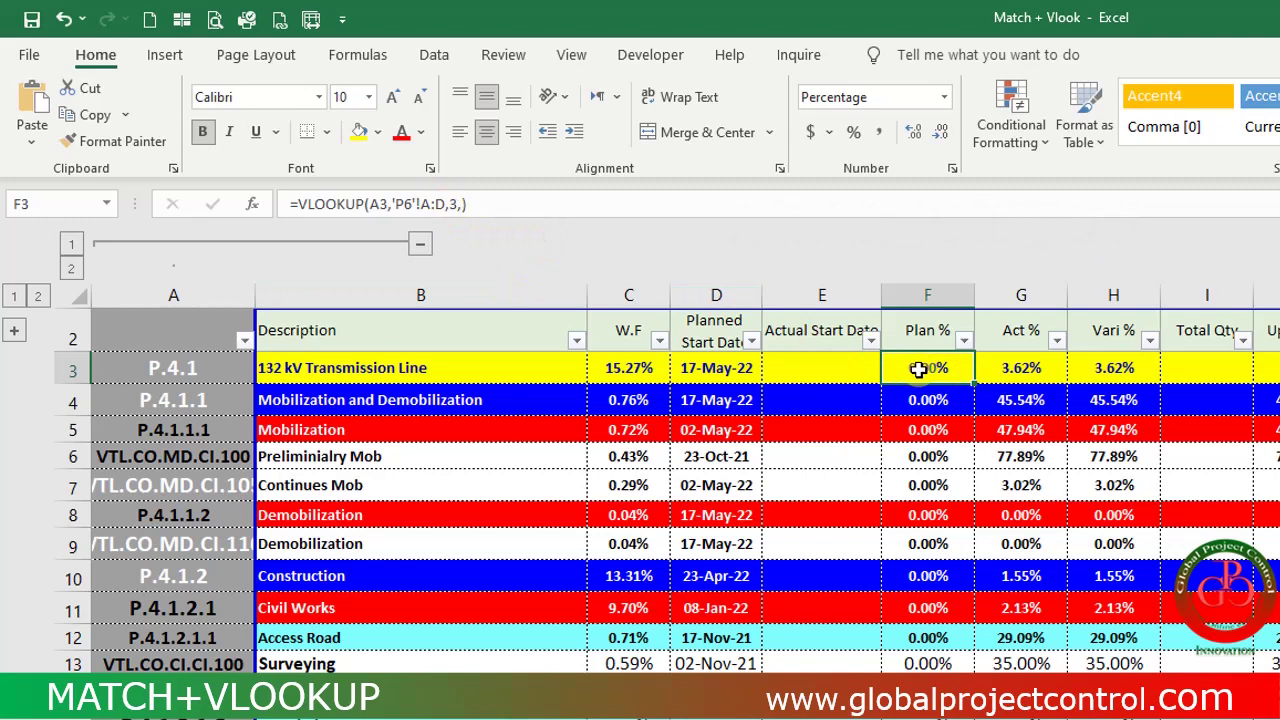
left_click_drag(920, 370, 930, 717)
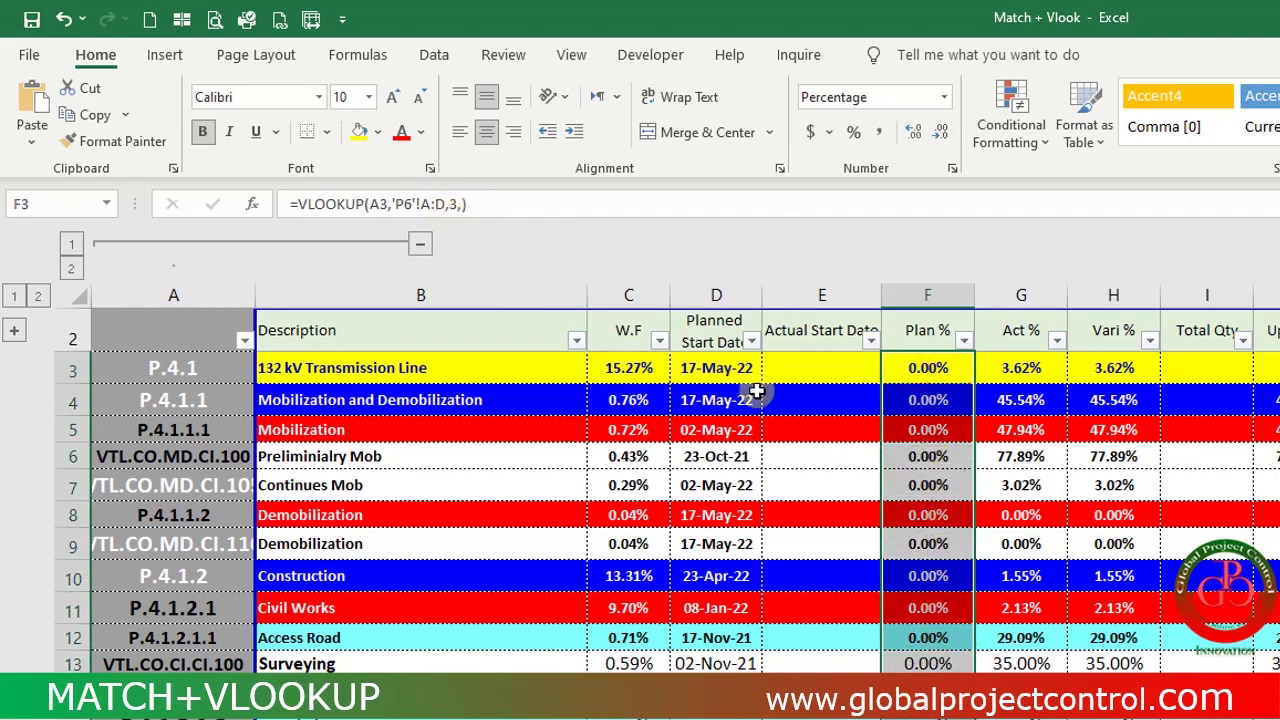
left_click(575, 714)
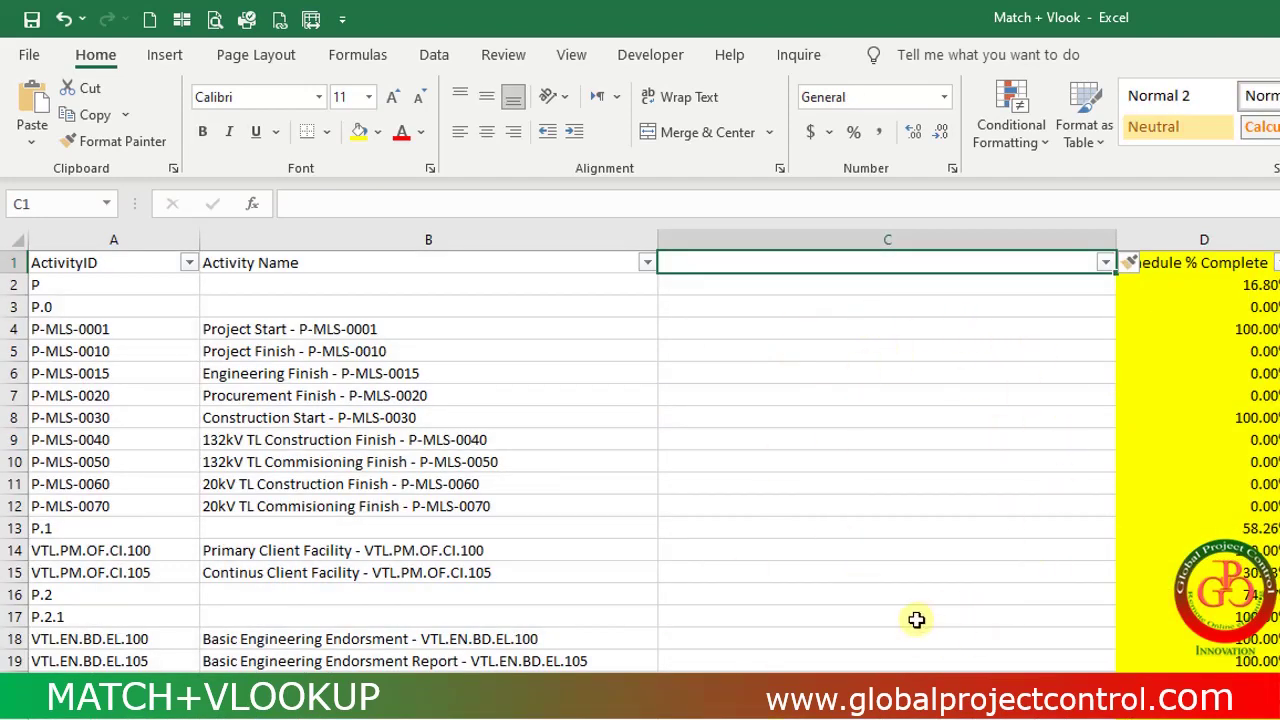
left_click_drag(1117, 240, 857, 240)
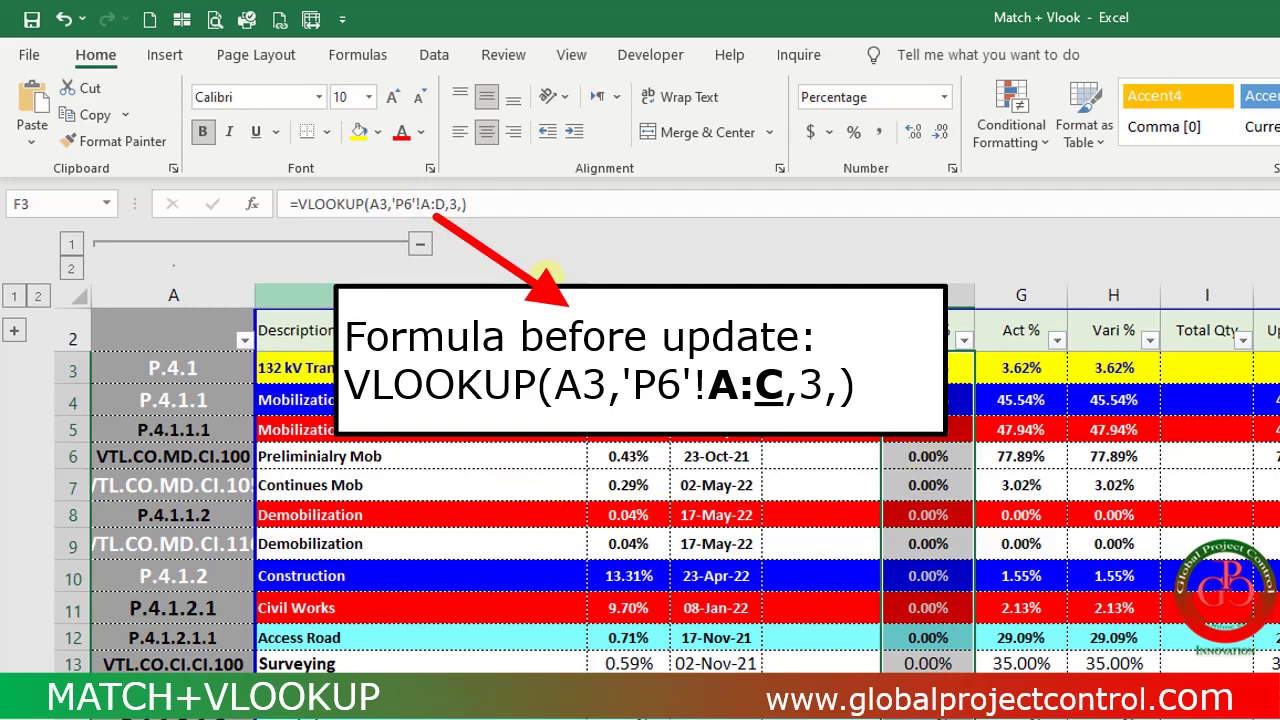
Set the column index number to 4 in the VLOOKUP formula of Report Sheet cell F3.
left_click_drag(449, 203, 458, 203)
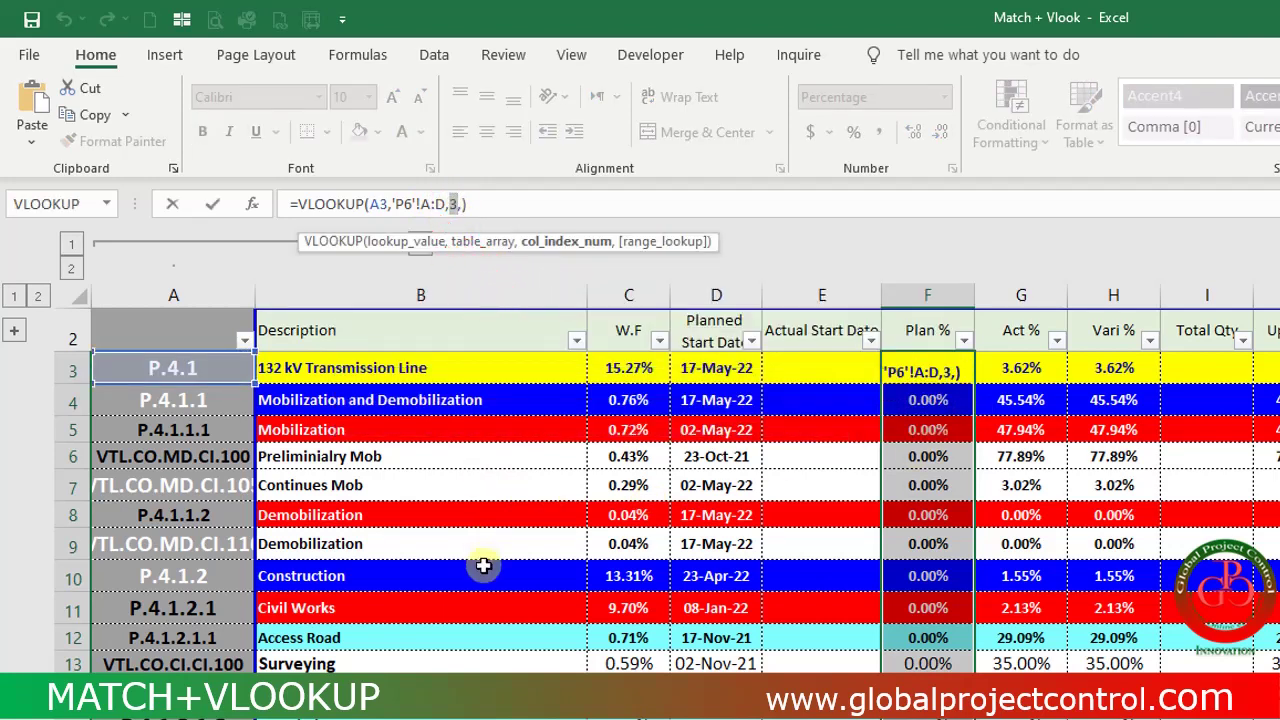
type("4")
key("Return")
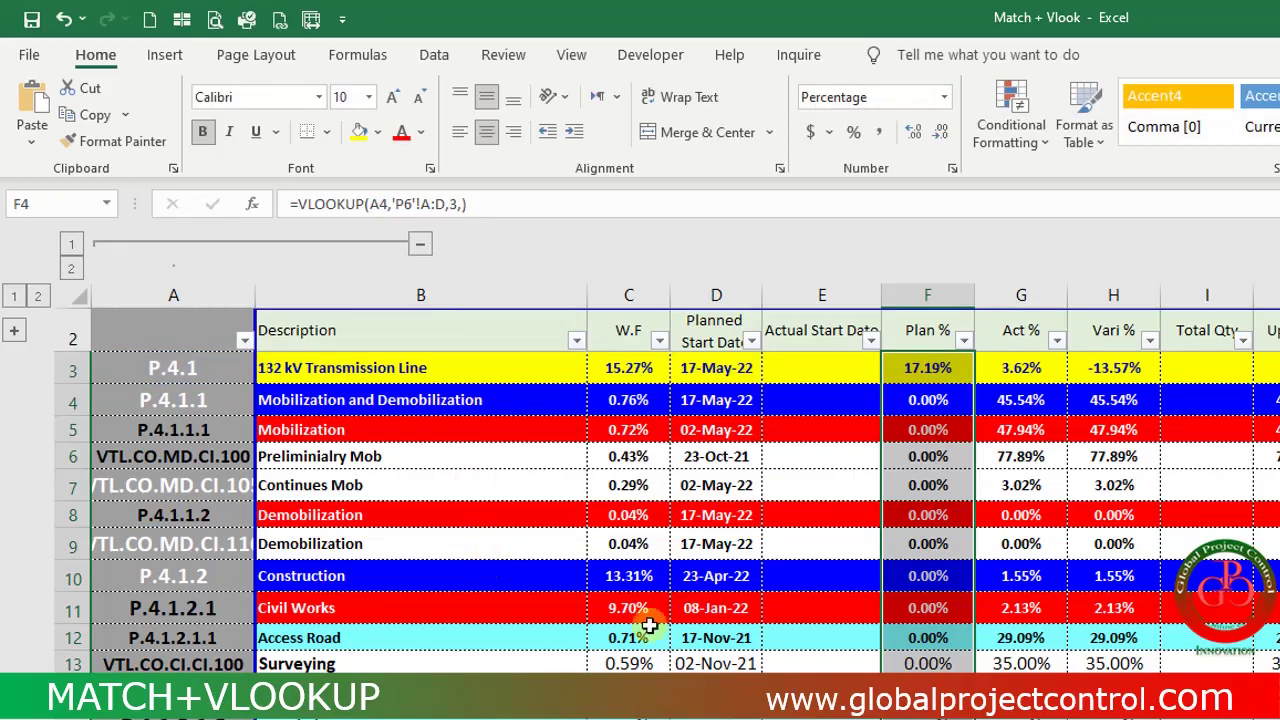
Copy the formula from F3 down the whole Plan % column, pasting formulas only.
left_click(935, 369)
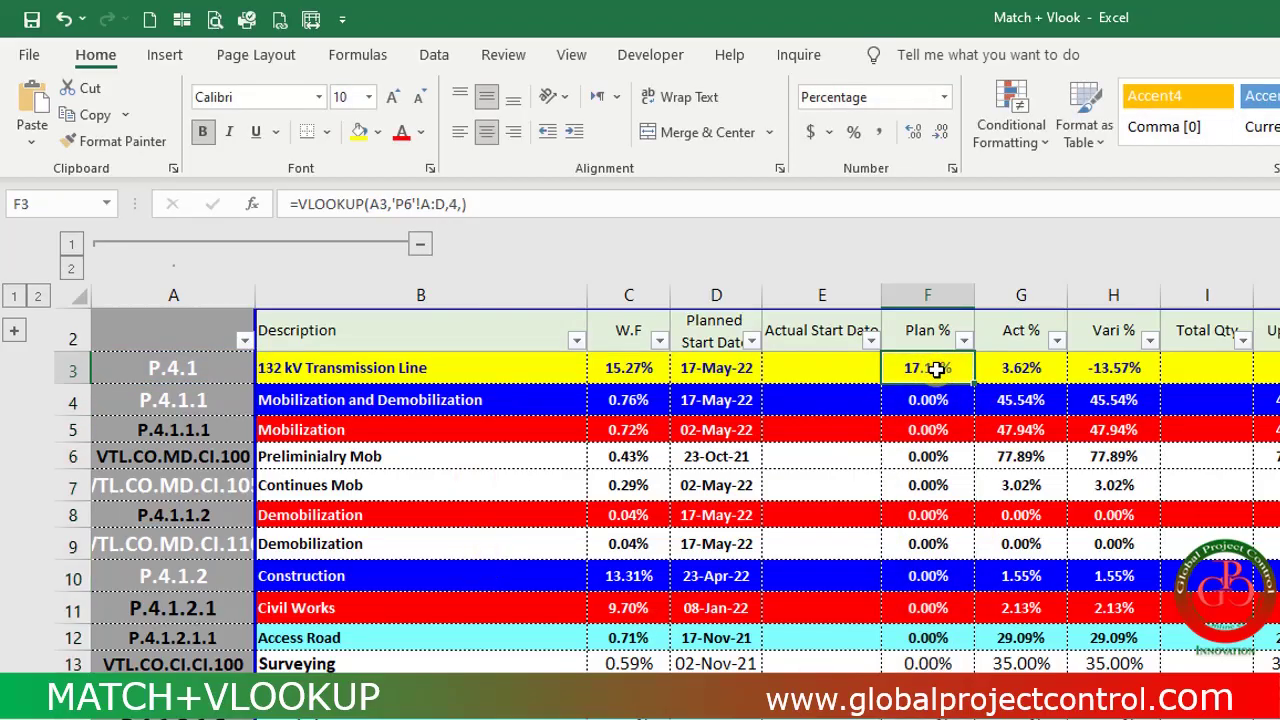
key("ctrl+c")
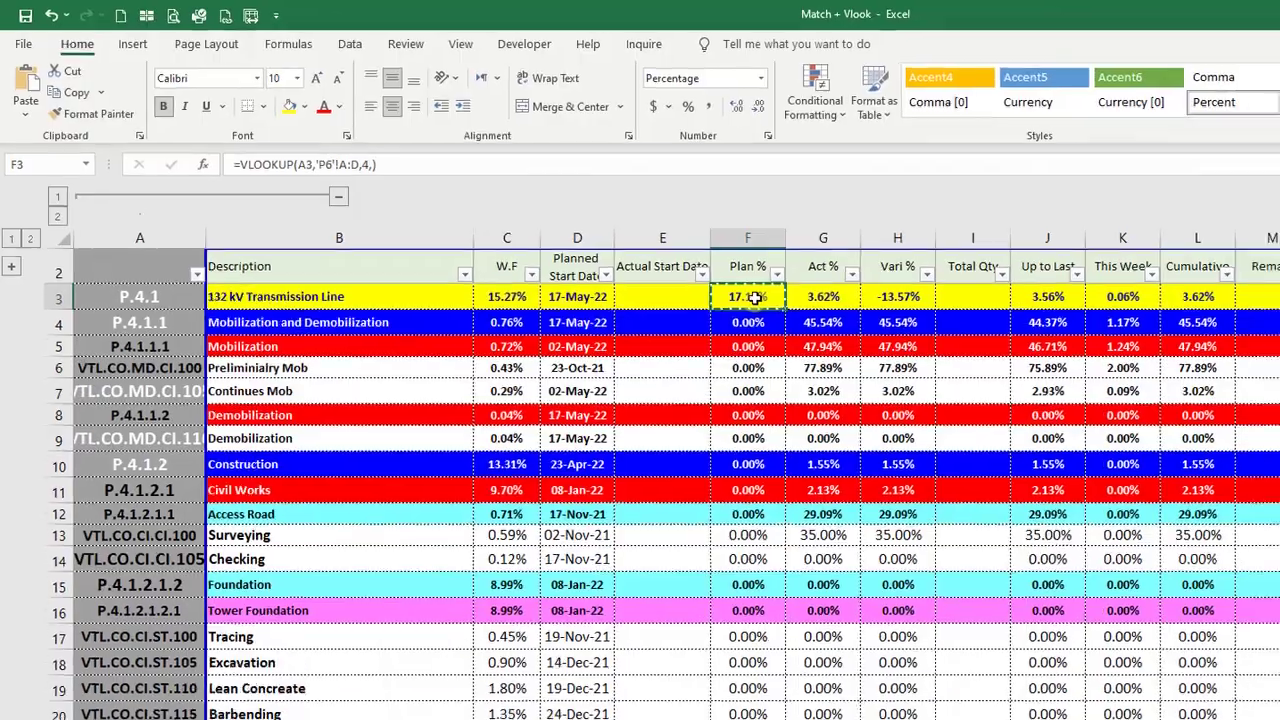
key("alt")
key("alt")
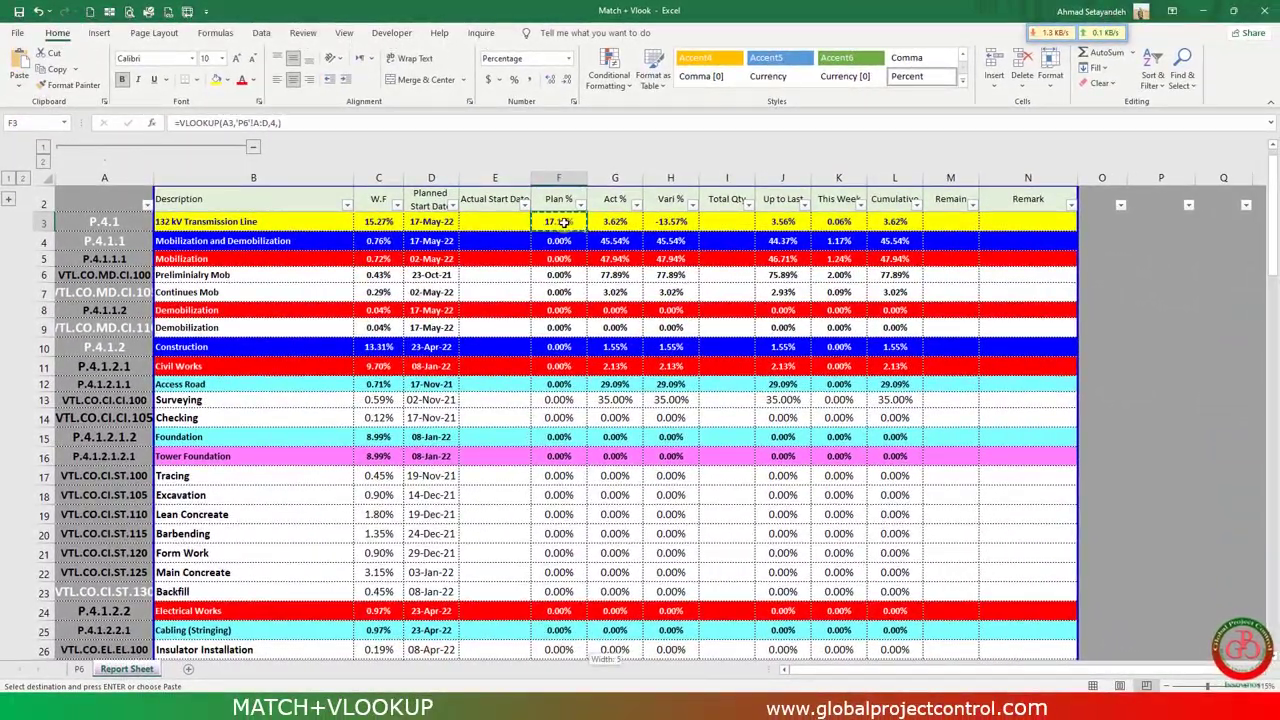
key("ctrl+shift+Down")
key("ctrl+v")
scroll(564, 222, "up", 20)
key("ctrl+alt+v")
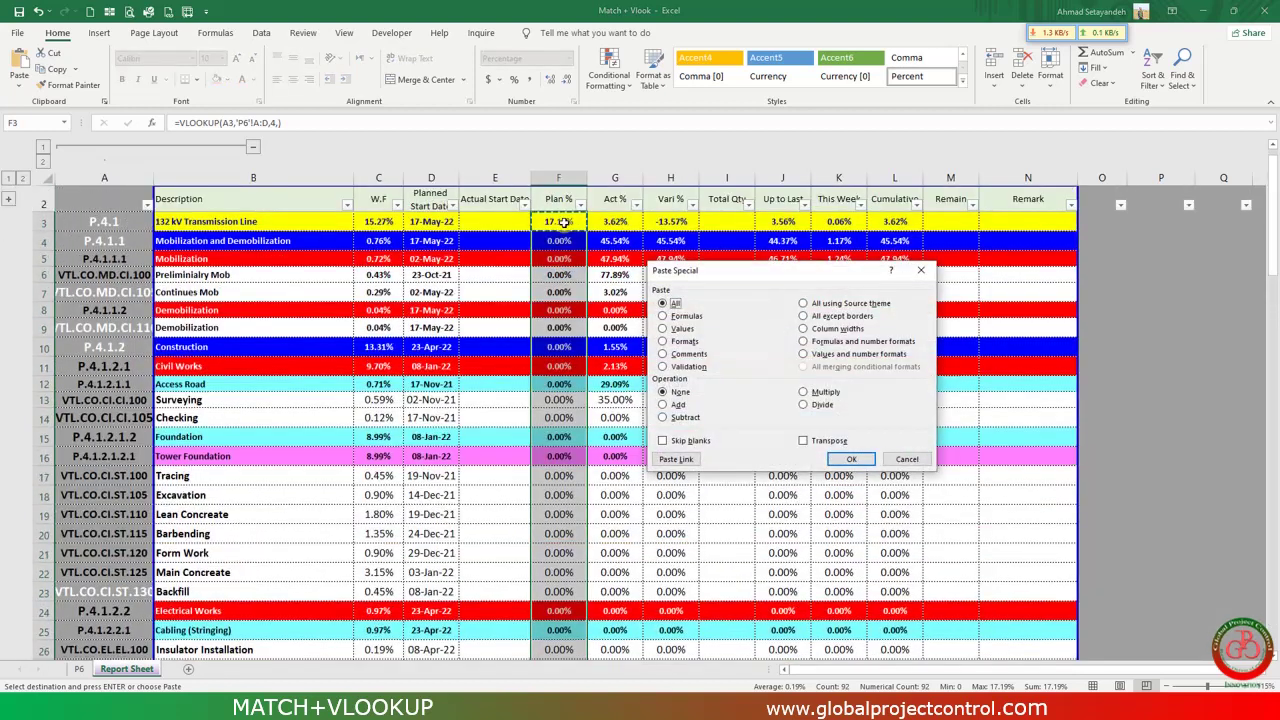
key("f")
key("Return")
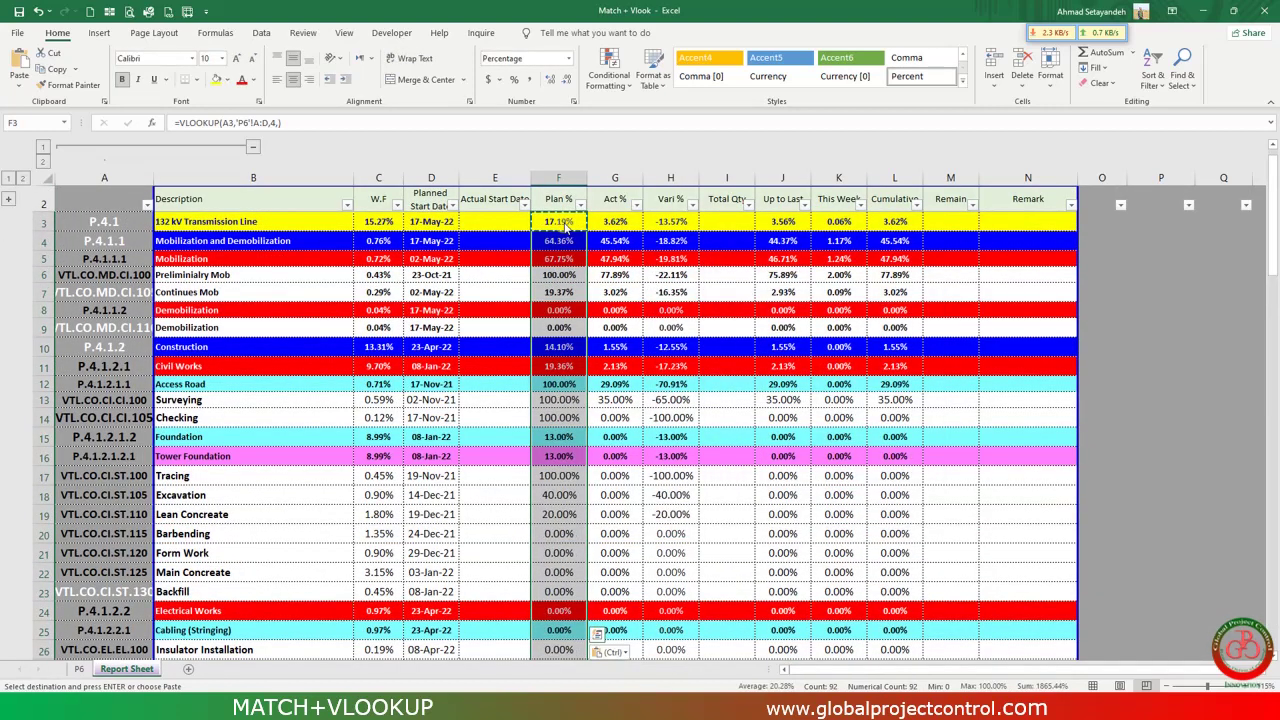
key("Escape")
left_click(563, 222)
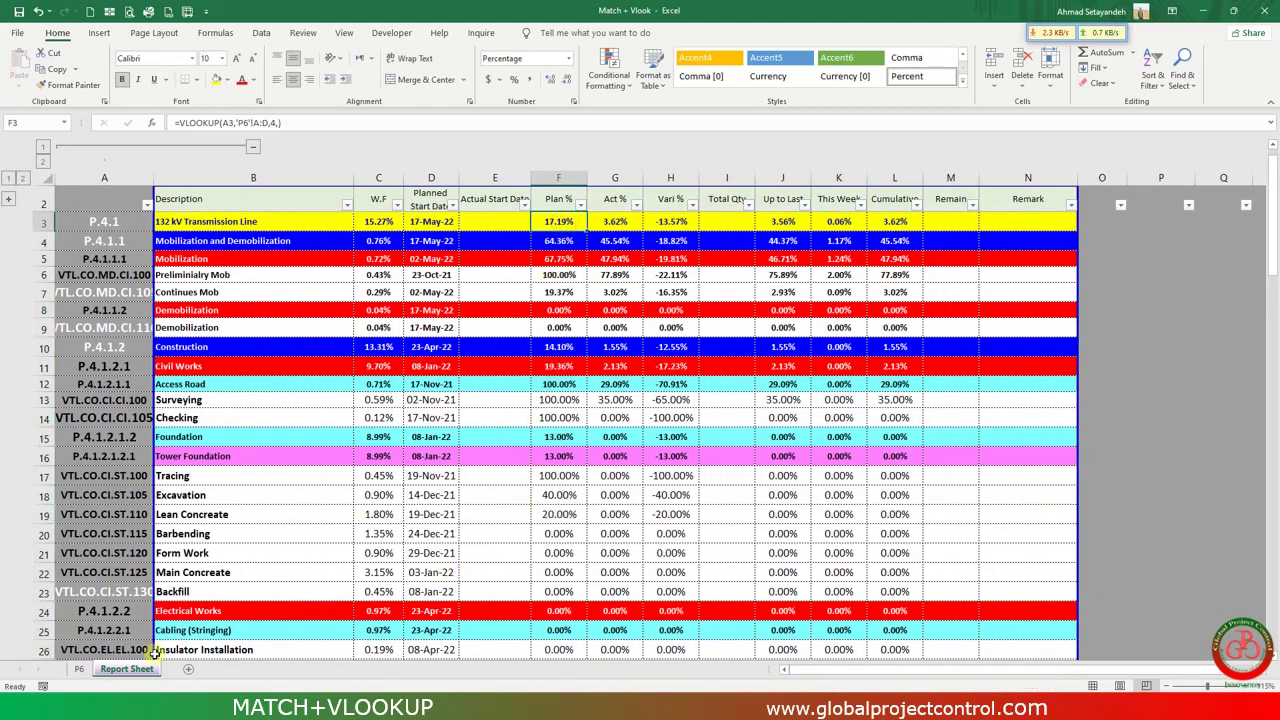
Delete the blank column C from the P6 sheet.
left_click(80, 669)
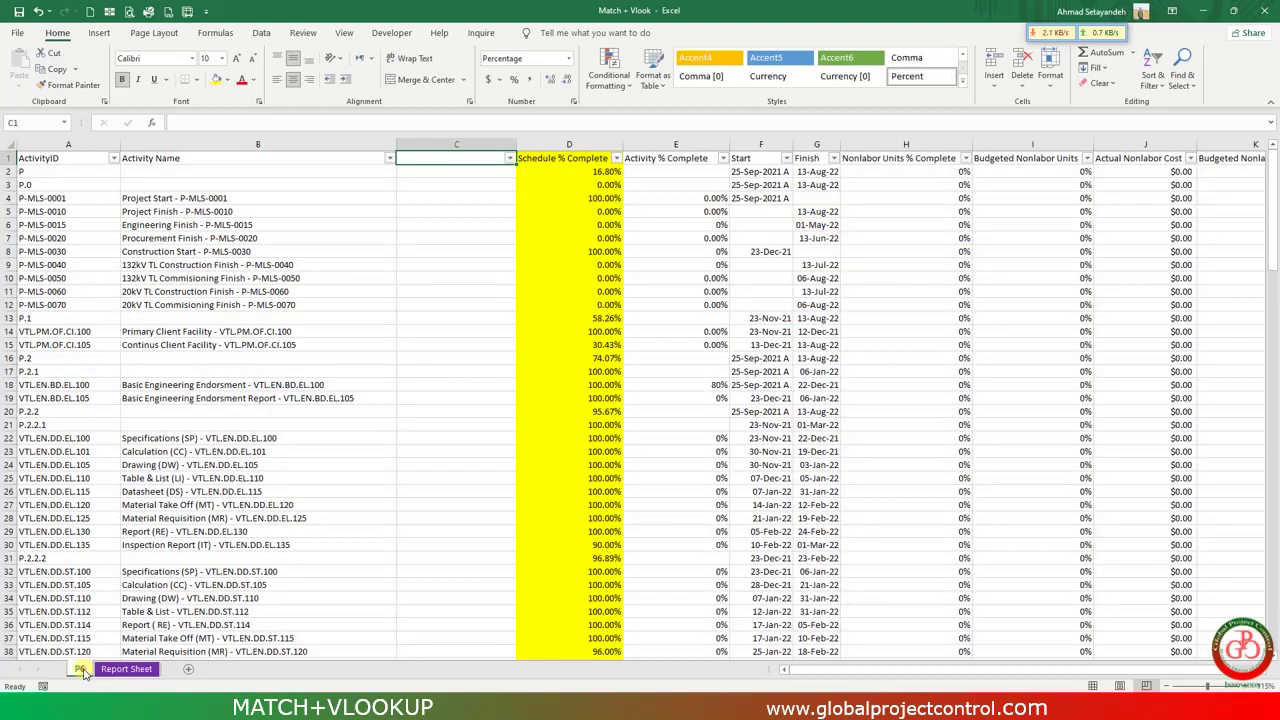
left_click(473, 145)
right_click(473, 145)
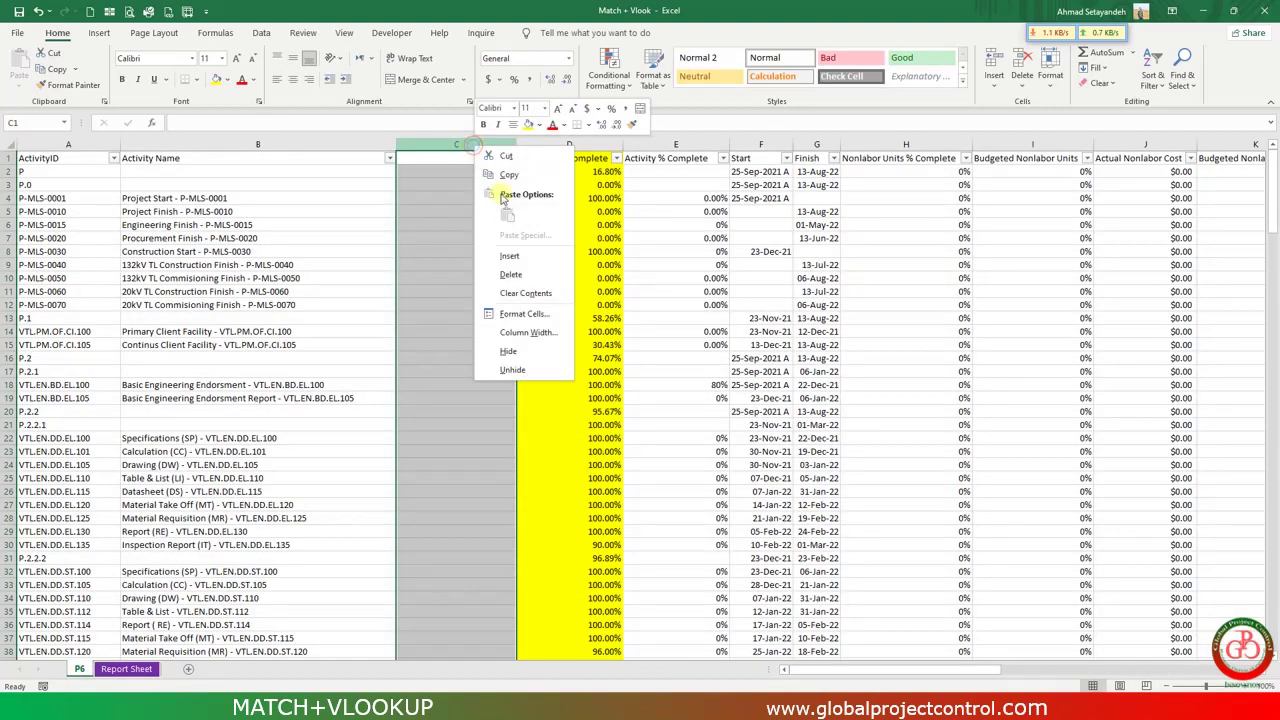
left_click(519, 273)
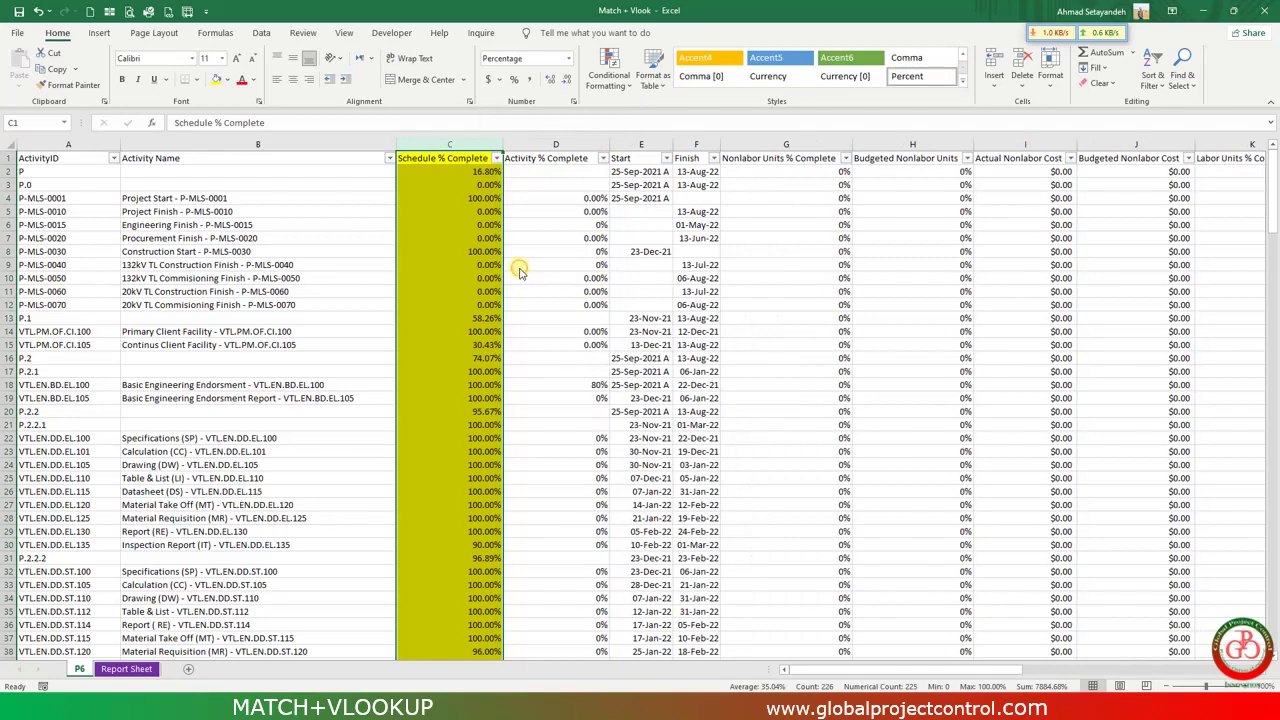
Set the column index number to 3 in the VLOOKUP formula of Report Sheet cell F3.
left_click(136, 669)
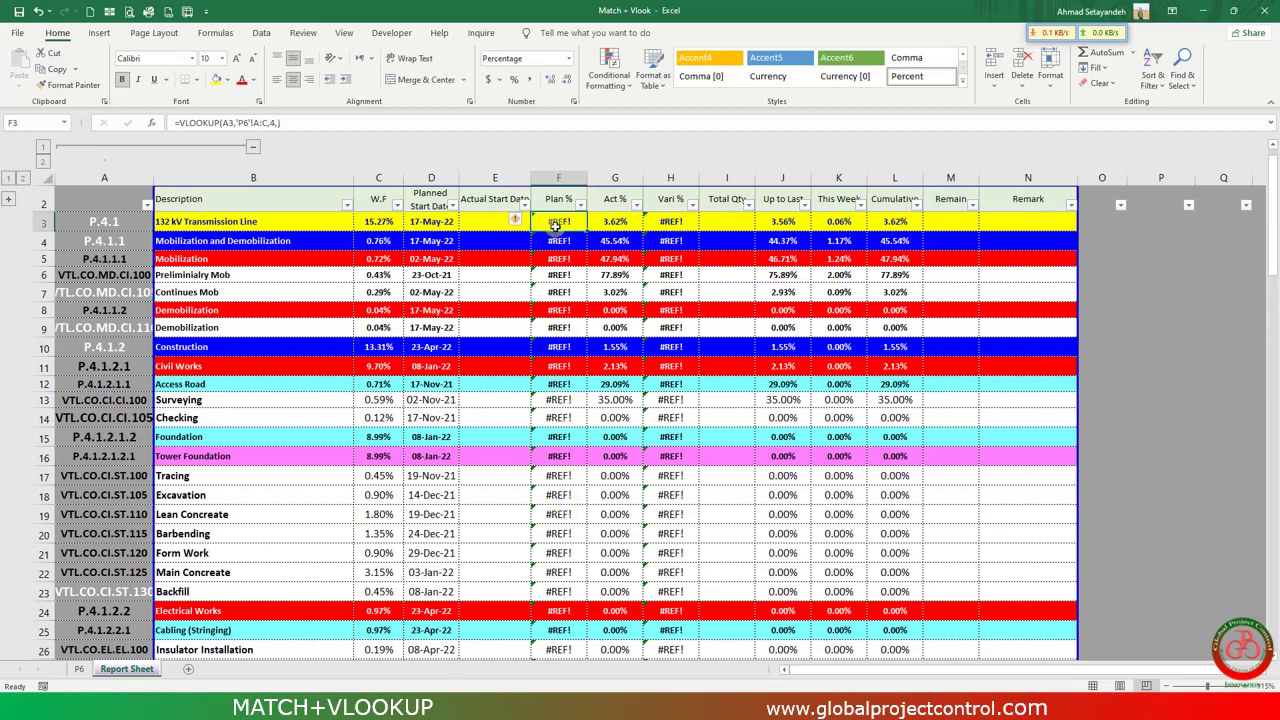
left_click_drag(555, 226, 544, 425)
left_click(269, 125)
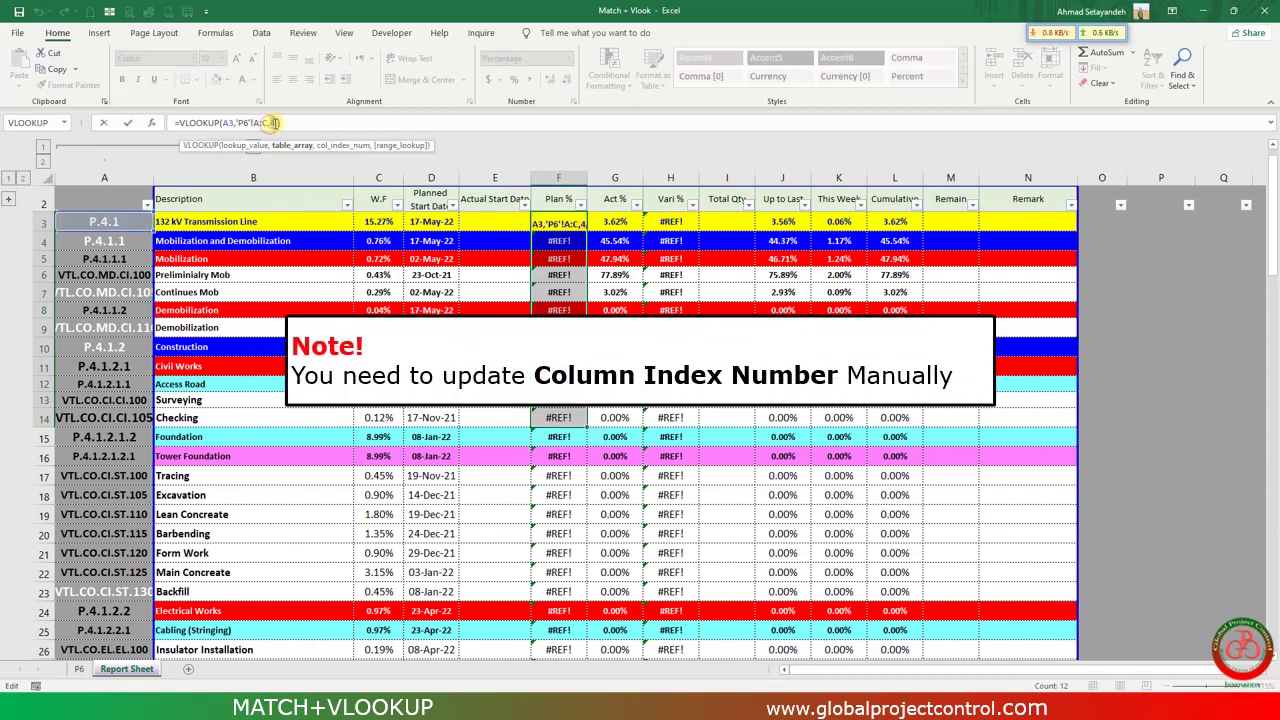
left_click_drag(270, 124, 275, 124)
key("Return")
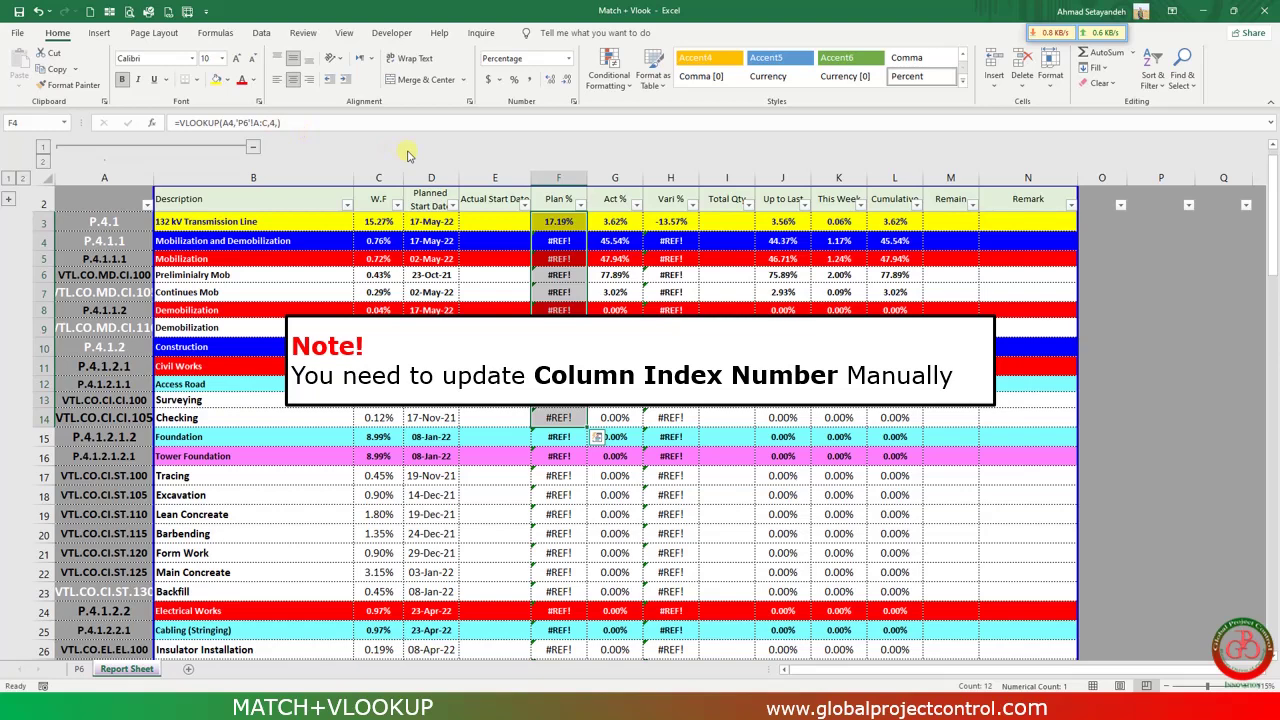
Copy the formula from F3 down the rest of the Plan % column, pasting formulas only.
left_click(561, 224)
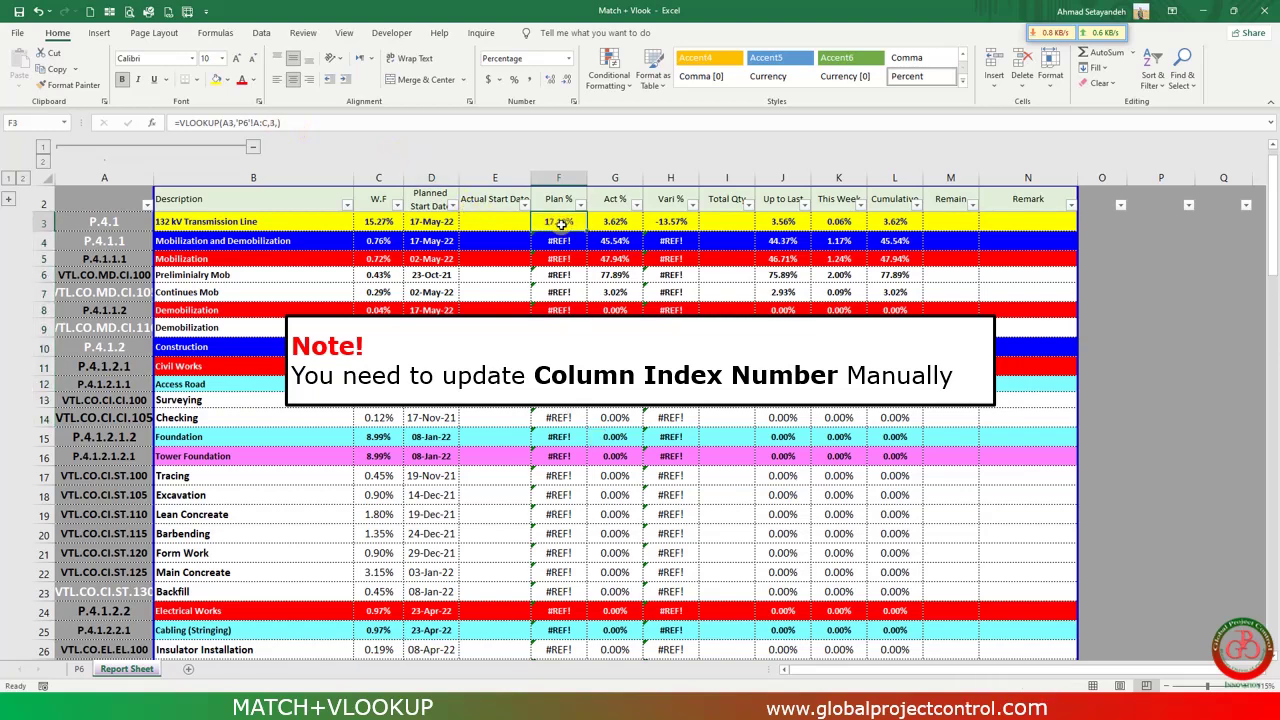
key("ctrl+c")
key("Down")
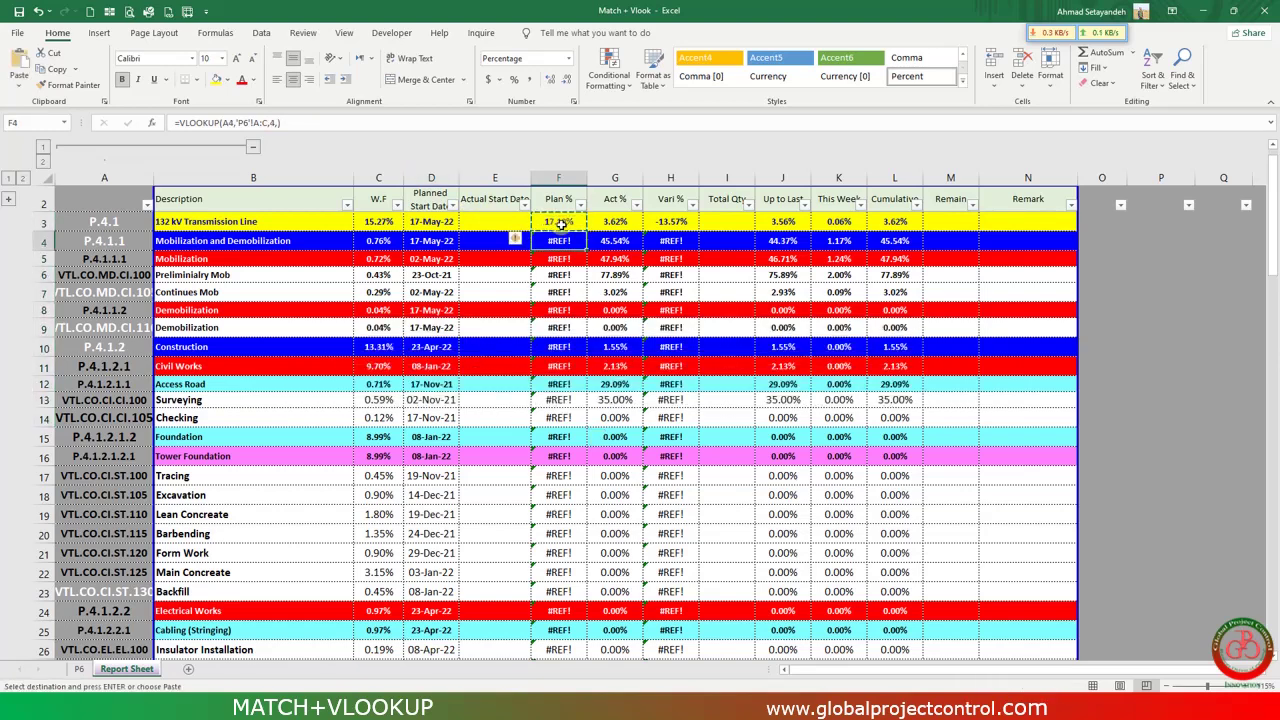
key("ctrl+shift+Down")
key("ctrl+alt+v")
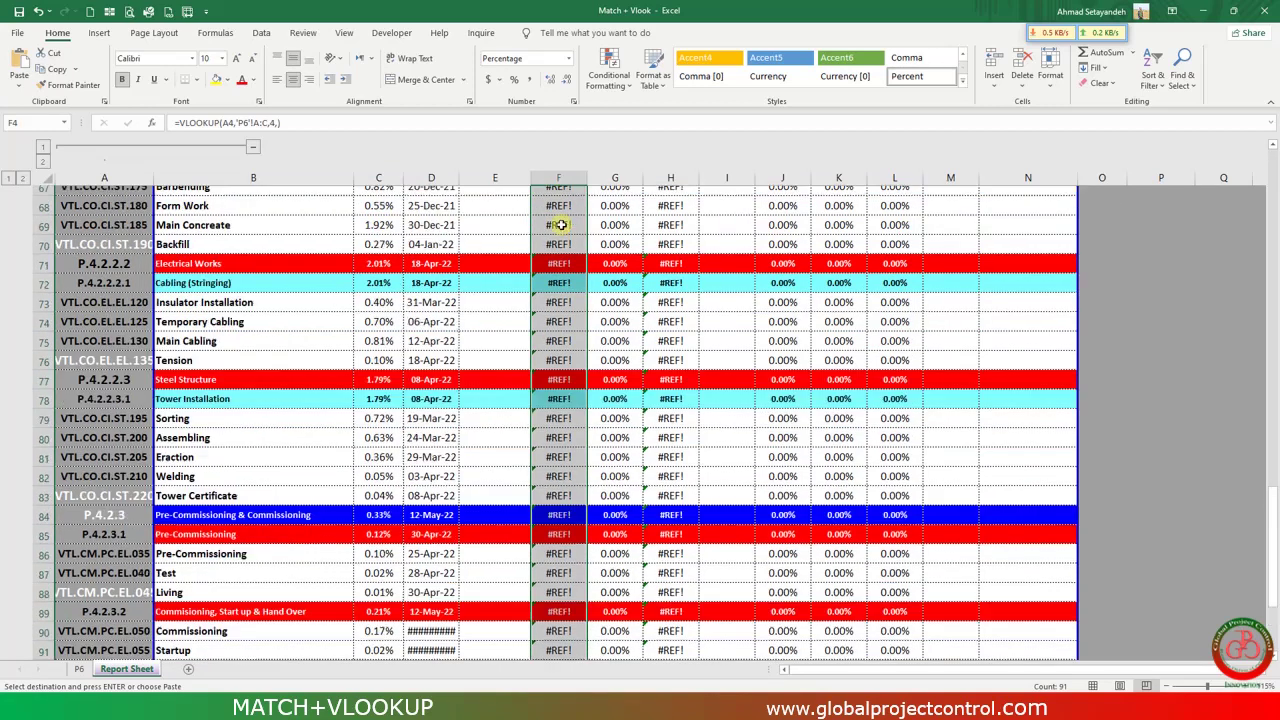
key("f")
key("Return")
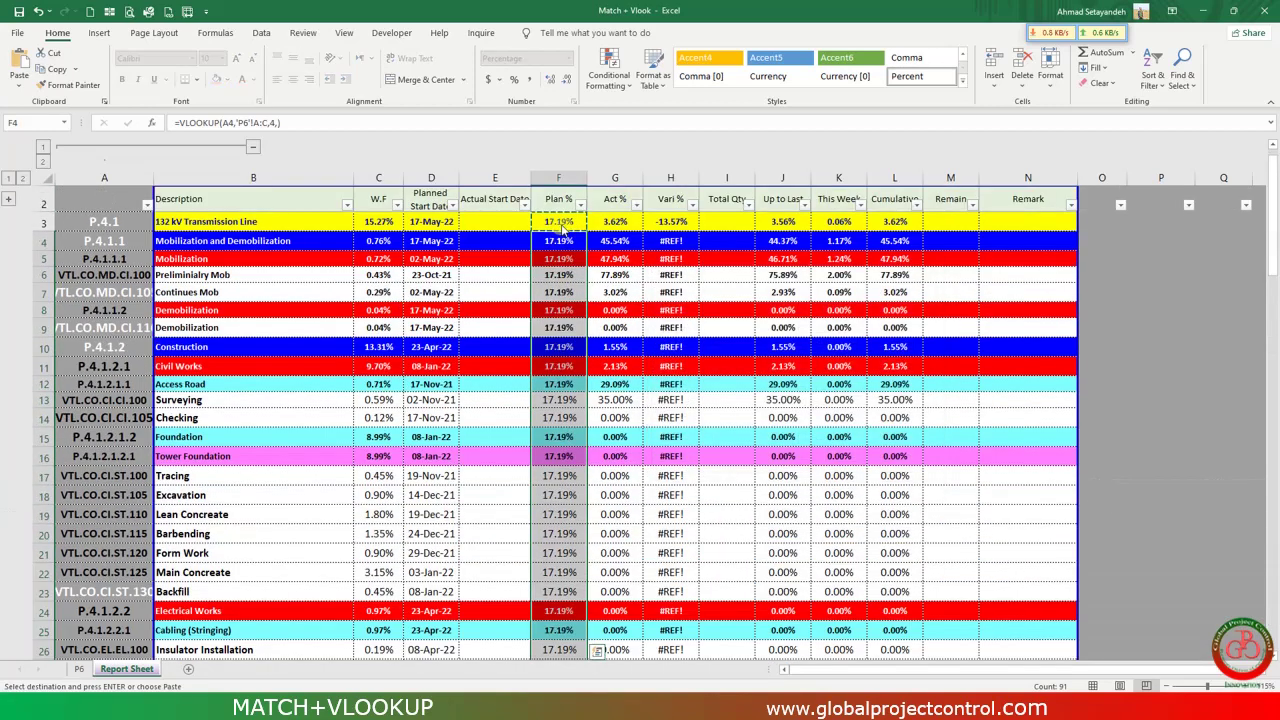
left_click_drag(562, 230, 572, 241)
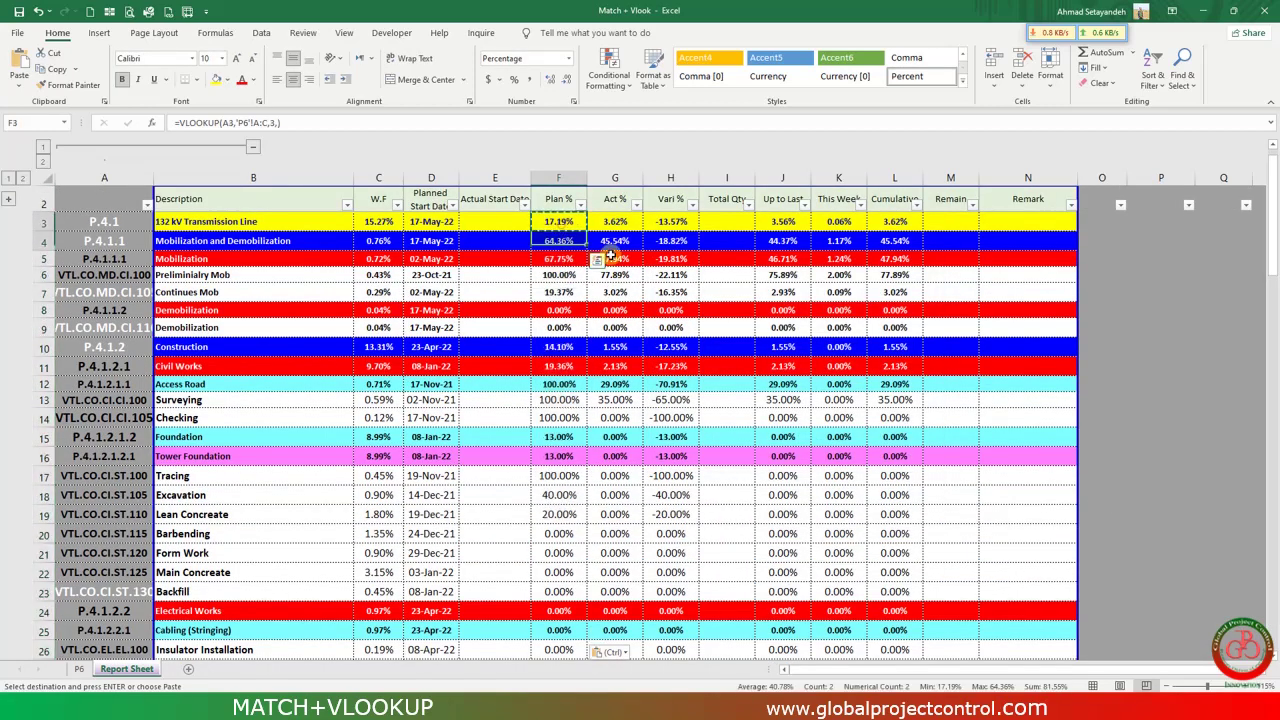
Examine the column index number in F3's VLOOKUP formula and the Schedule % Complete header it refers to on the P6 sheet.
left_click(561, 221)
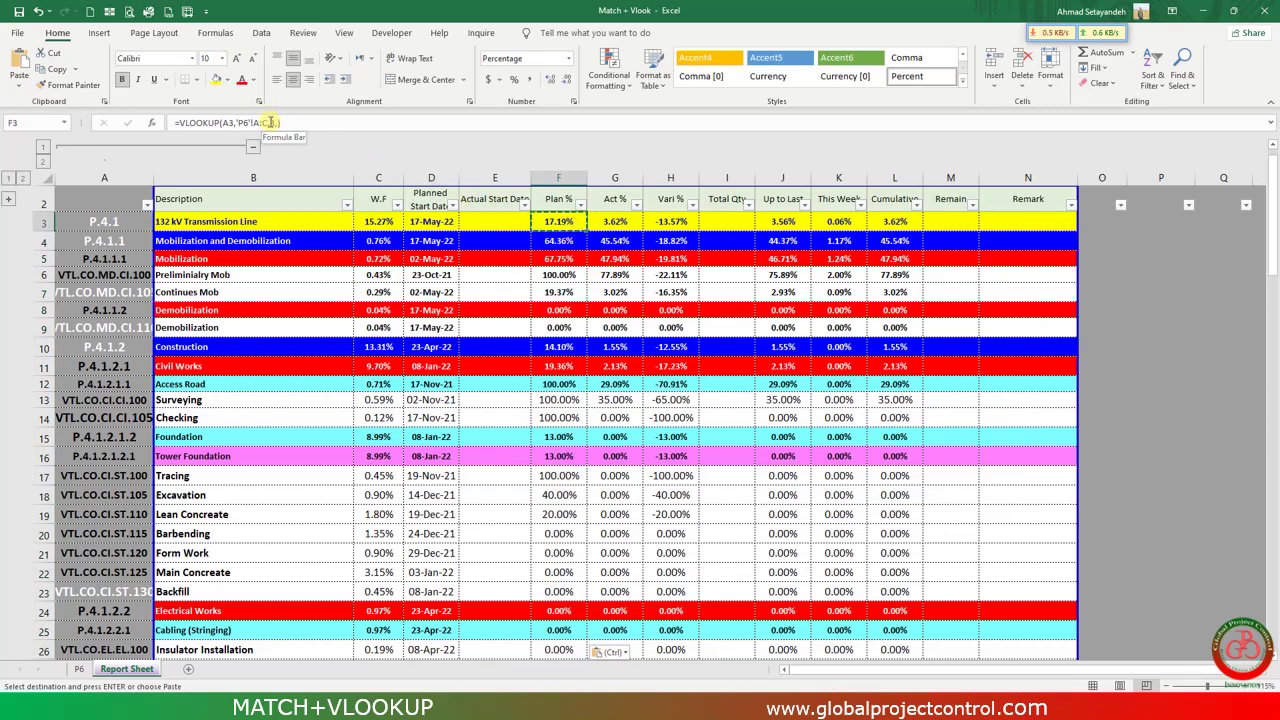
left_click(270, 122)
double_click(274, 122)
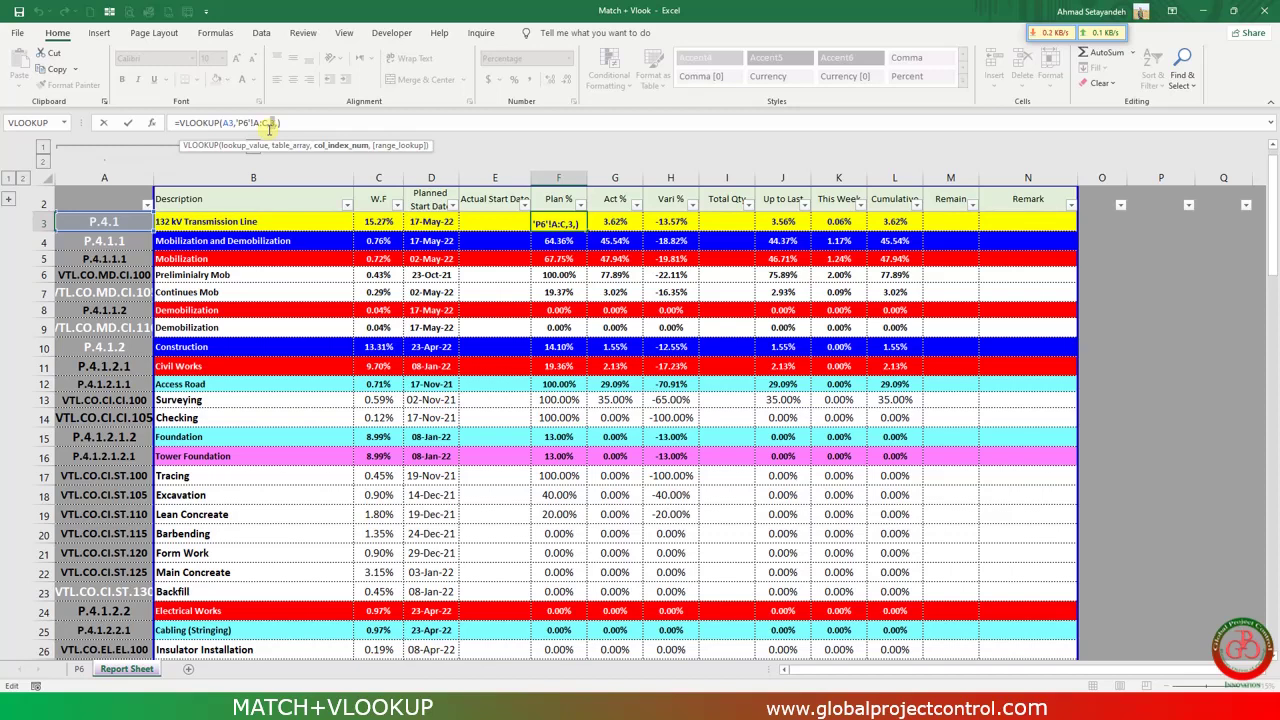
key("Escape")
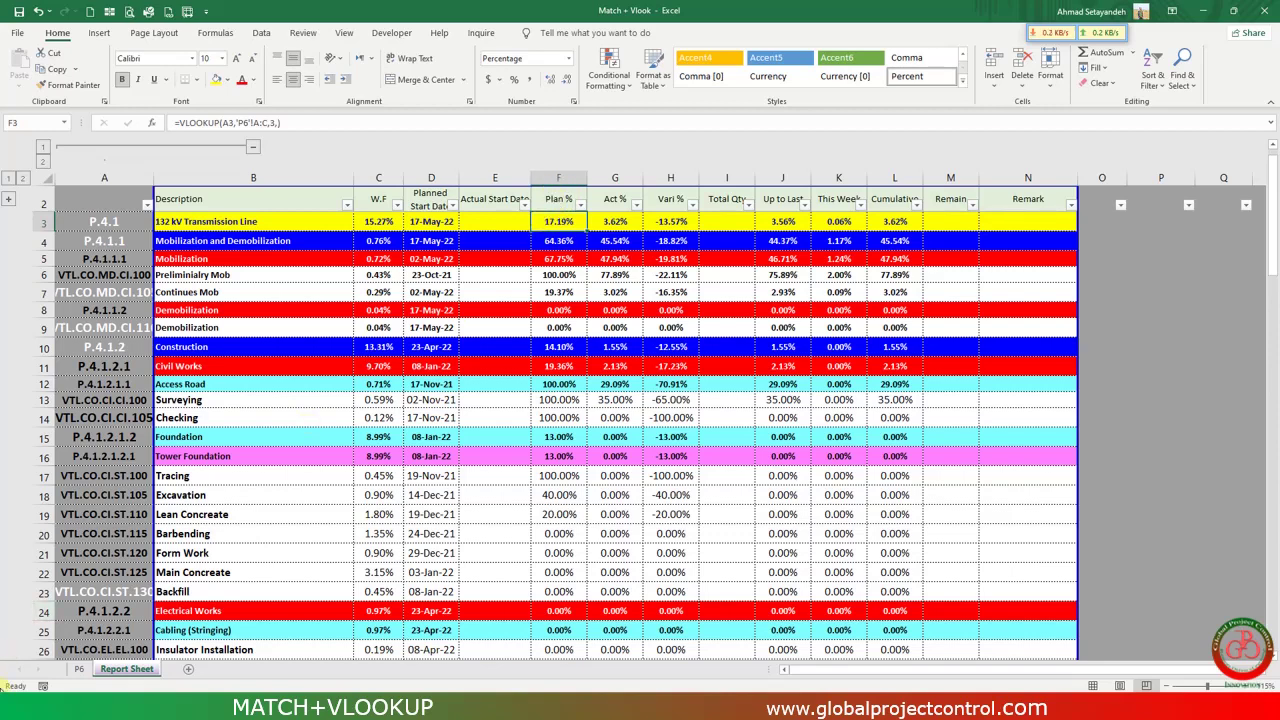
left_click(80, 669)
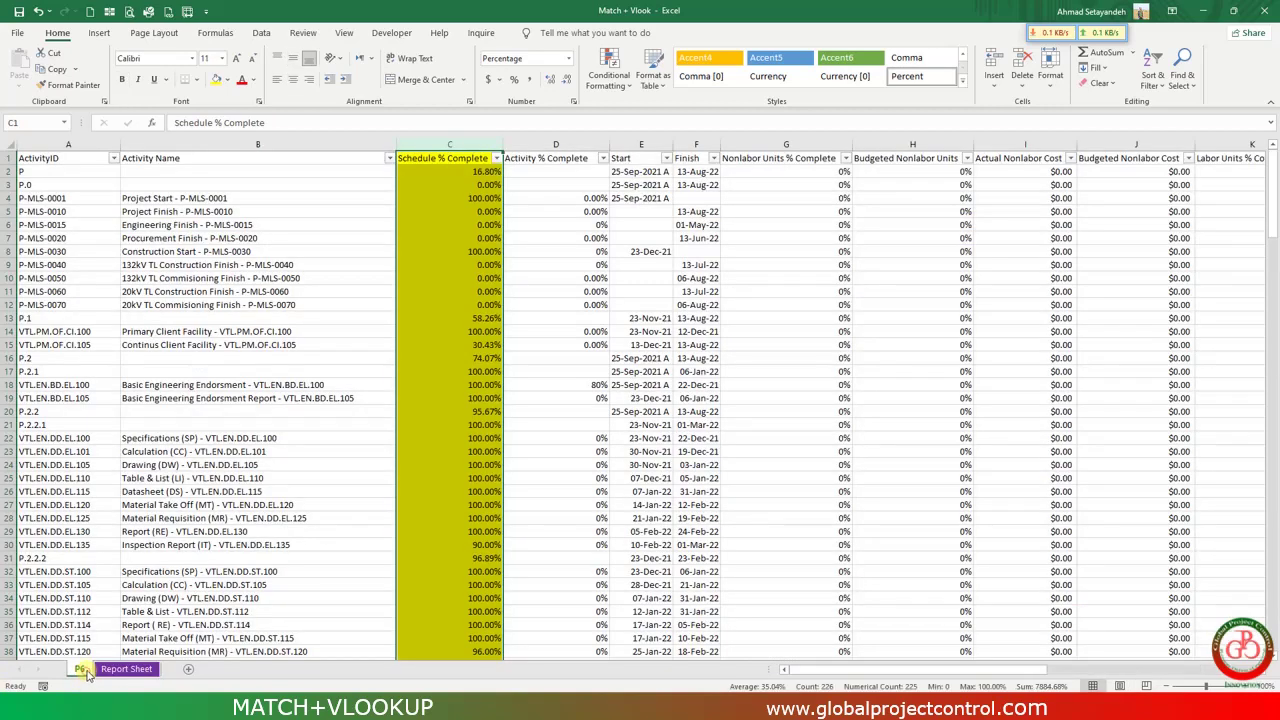
left_click(446, 157)
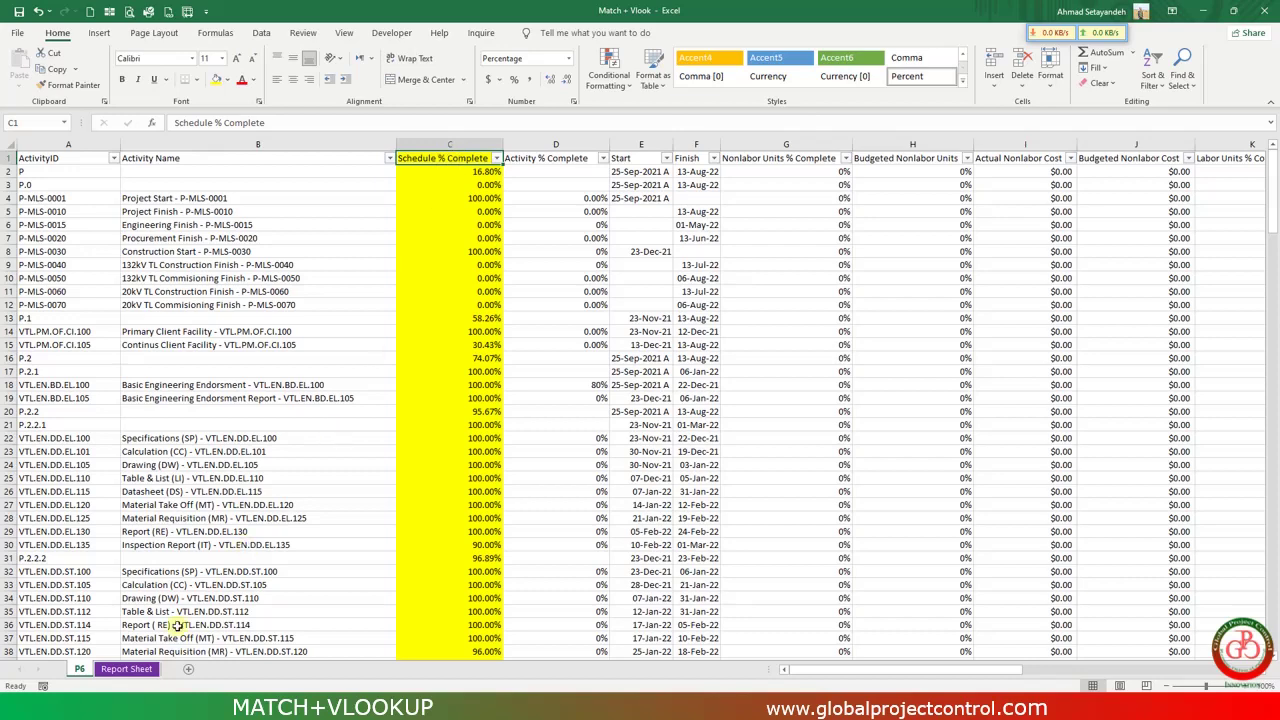
Expand the grouped row 1 on the Report Sheet and select the Schedule % Complete label in F1.
left_click(125, 670)
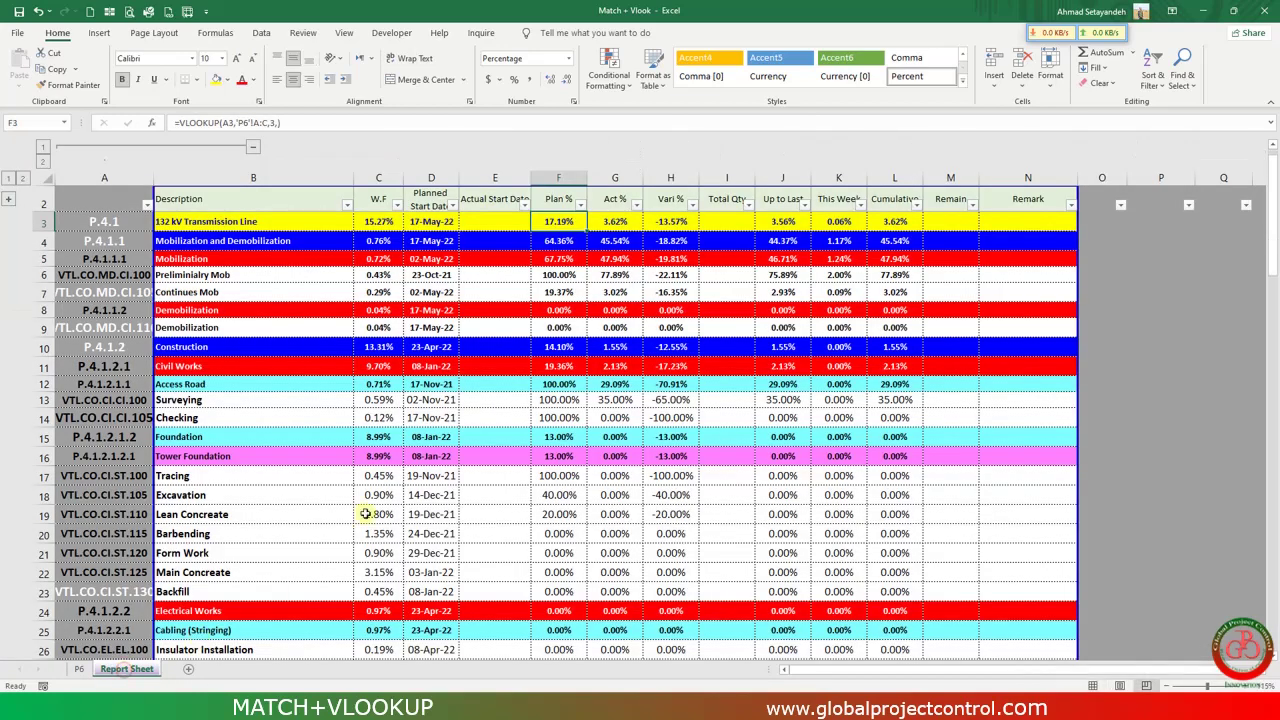
left_click(9, 201)
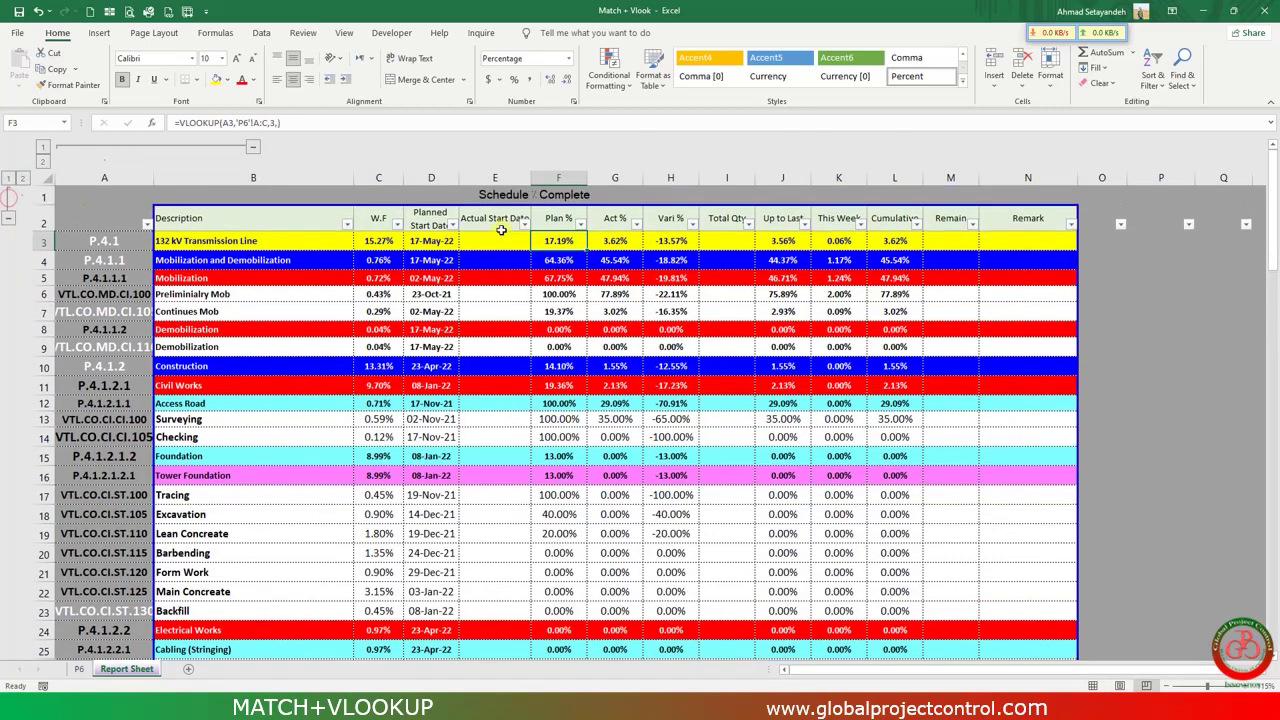
left_click(562, 193)
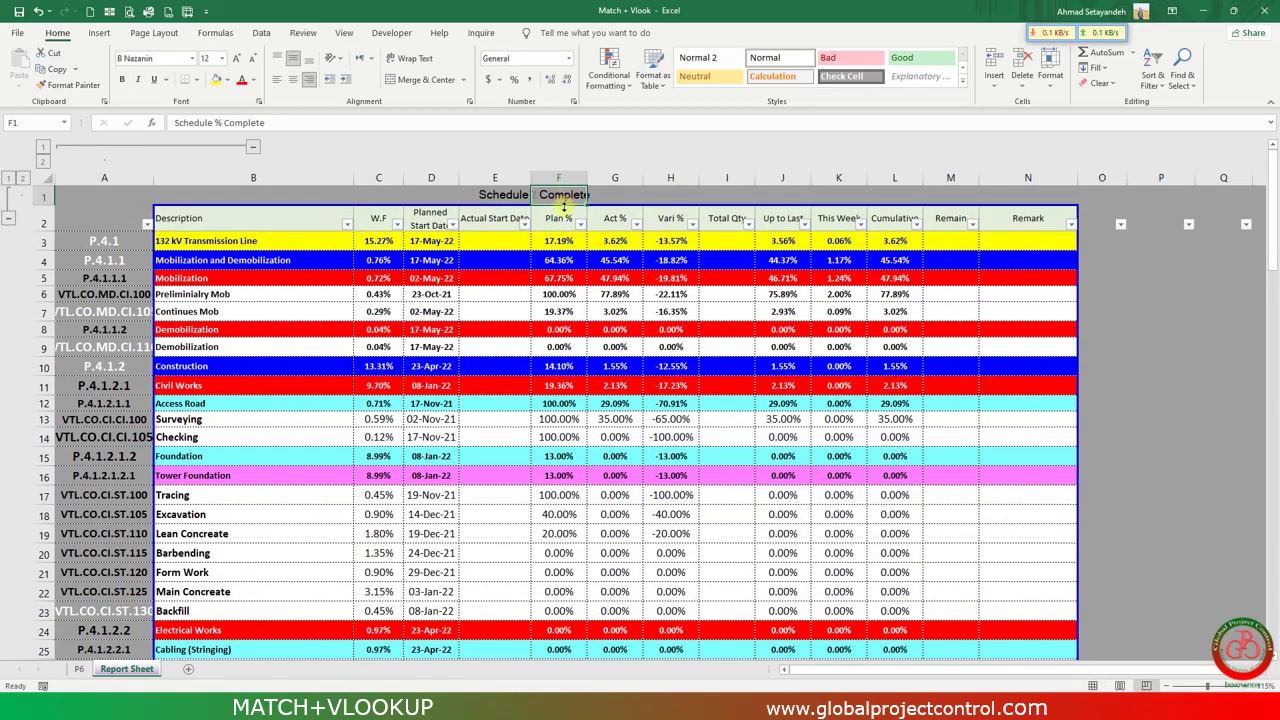
Replace the column index number in F3's VLOOKUP formula with a MATCH function using F1 as its lookup value.
left_click(567, 243)
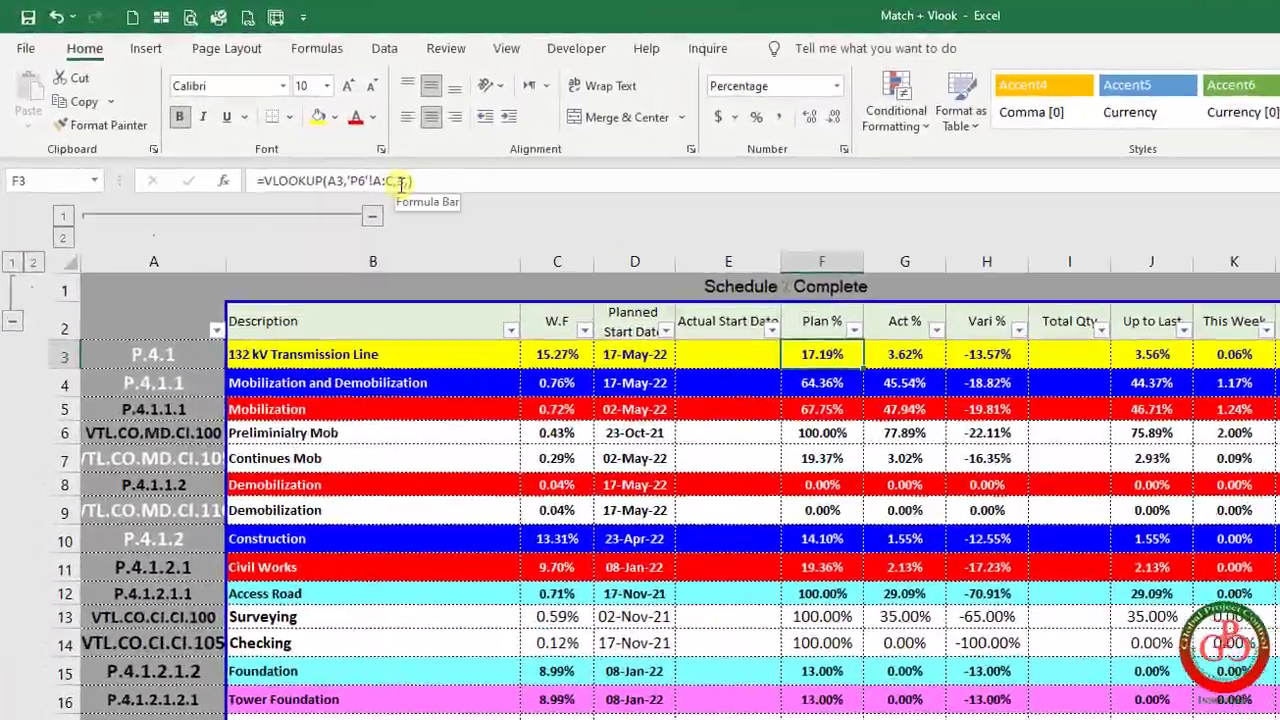
left_click(400, 183)
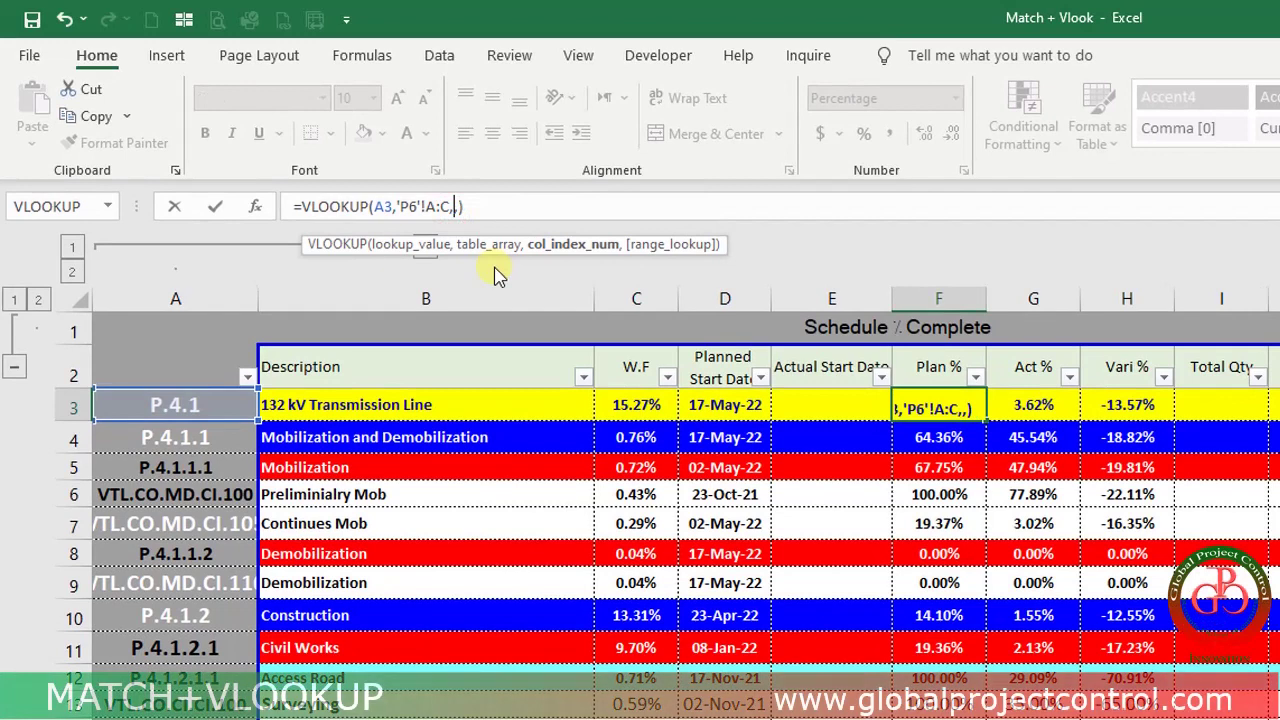
type("match")
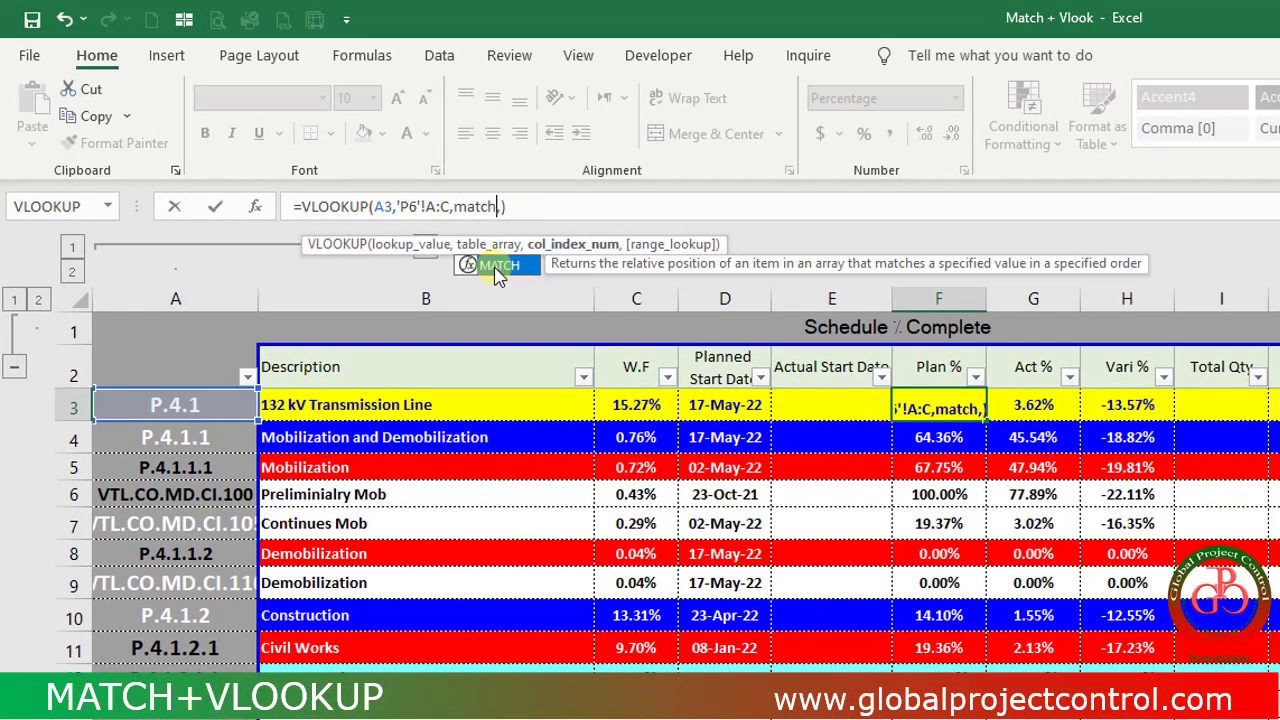
type("(")
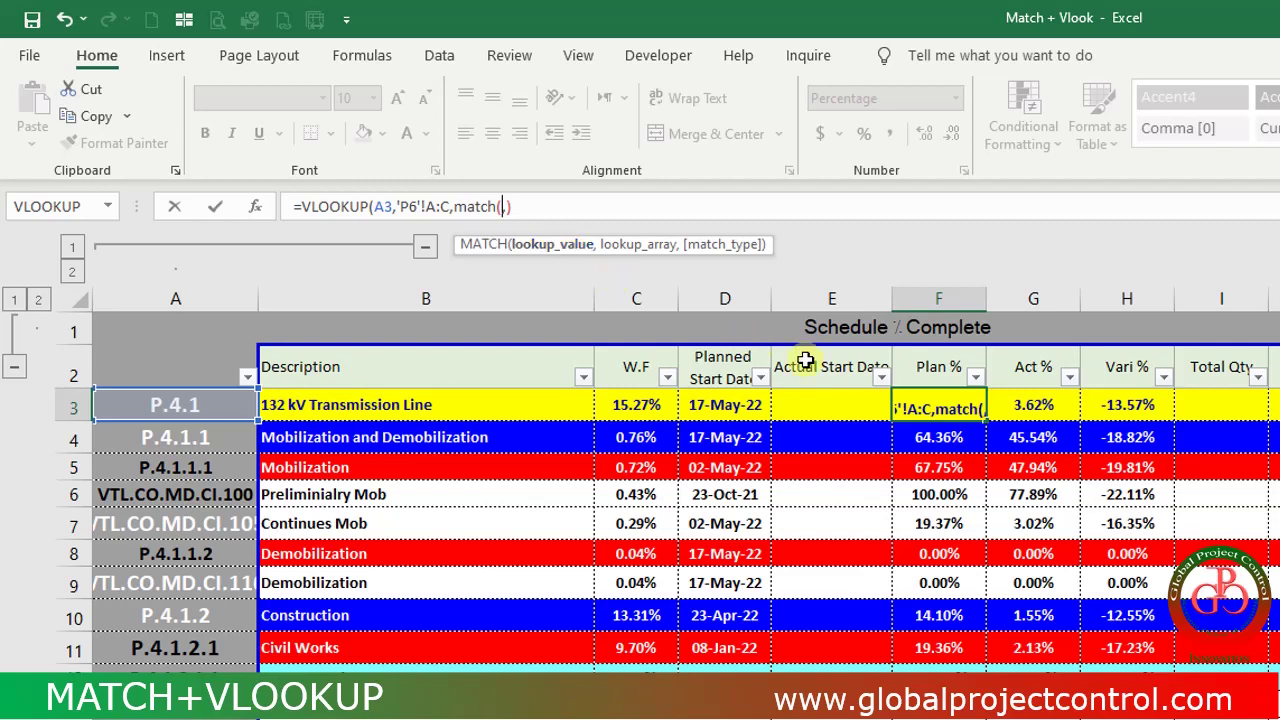
left_click(948, 320)
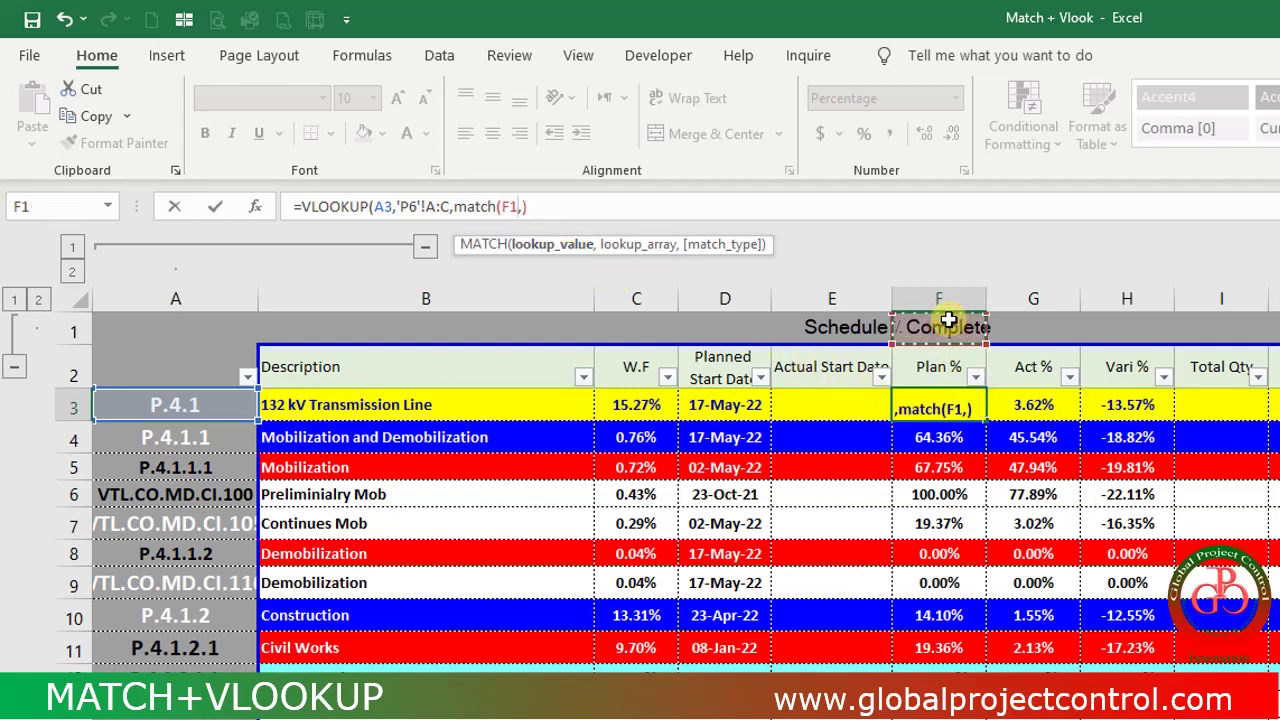
type(",,")
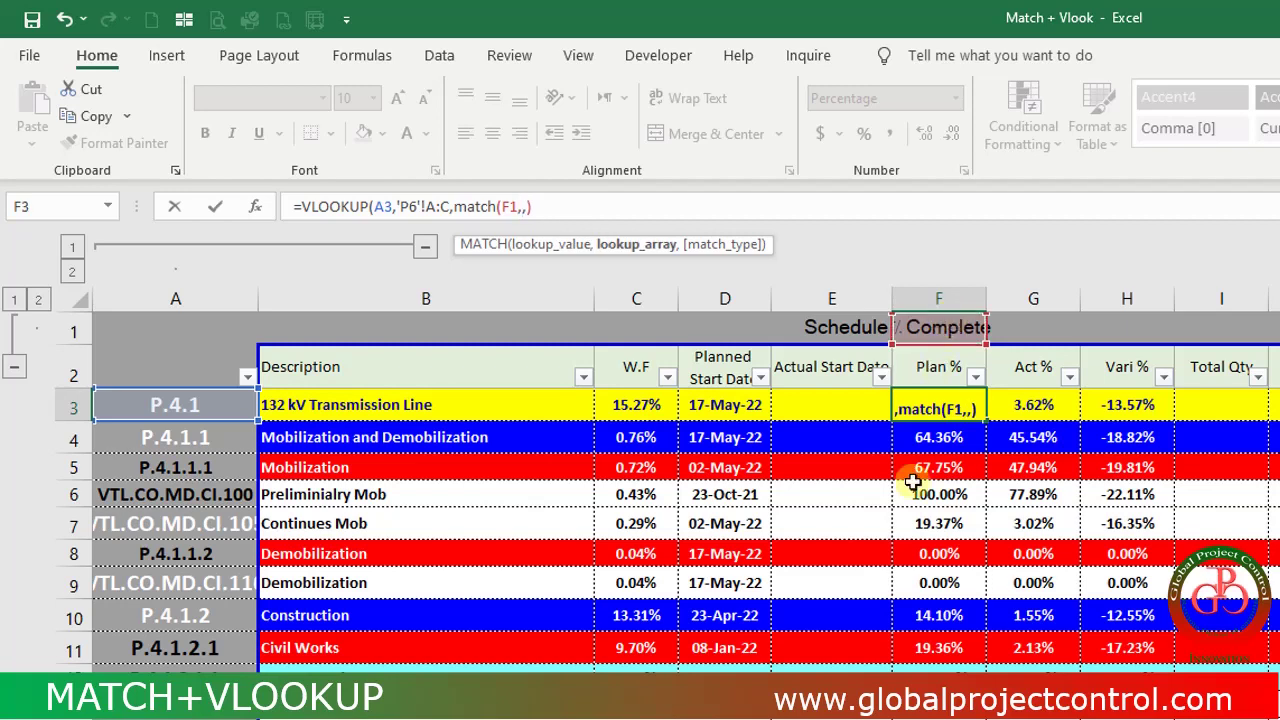
Complete the MATCH function in F3 with lookup array 'P6'!A1:C1 and match type 0 (exact match).
key("ctrl+Page_Down")
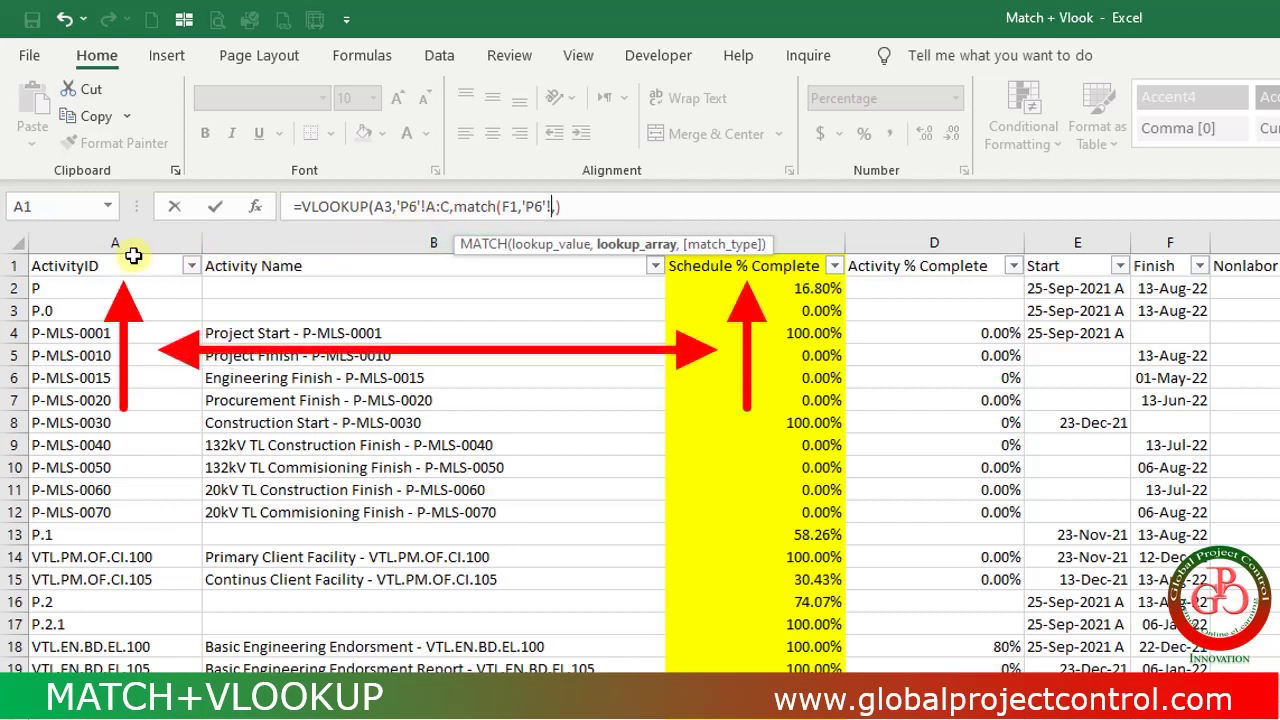
left_click_drag(127, 263, 749, 261)
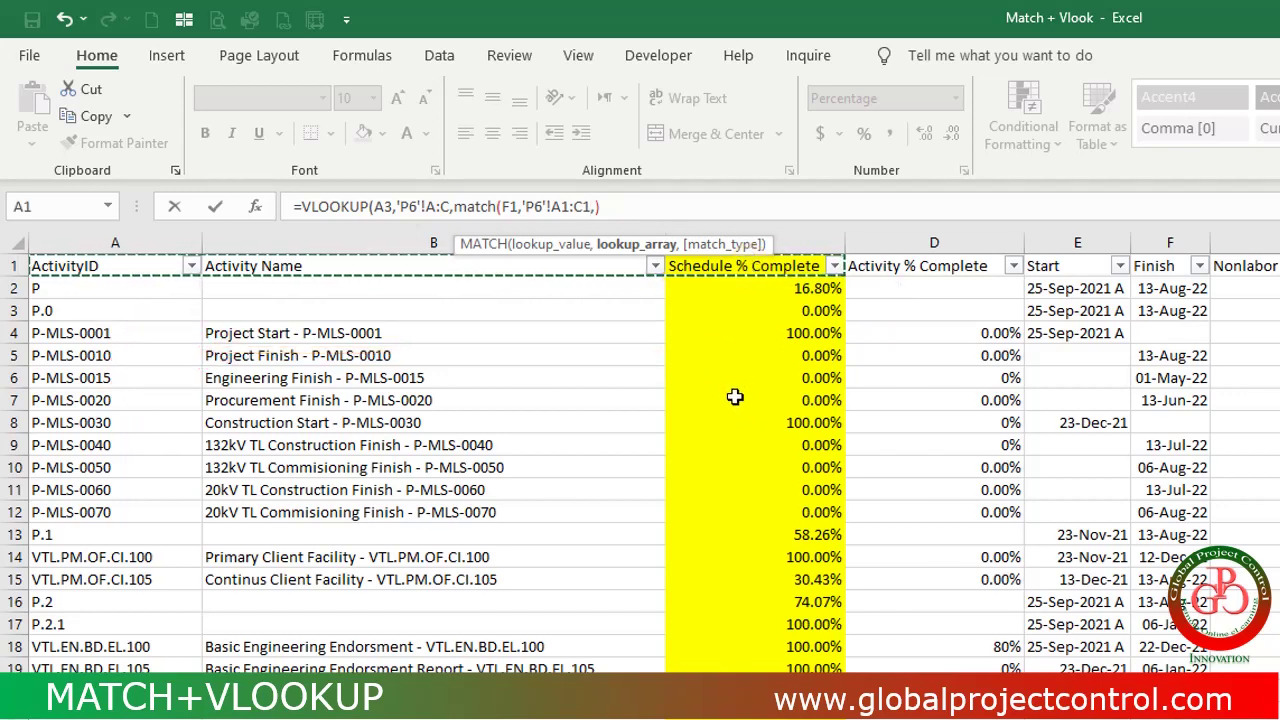
type(",")
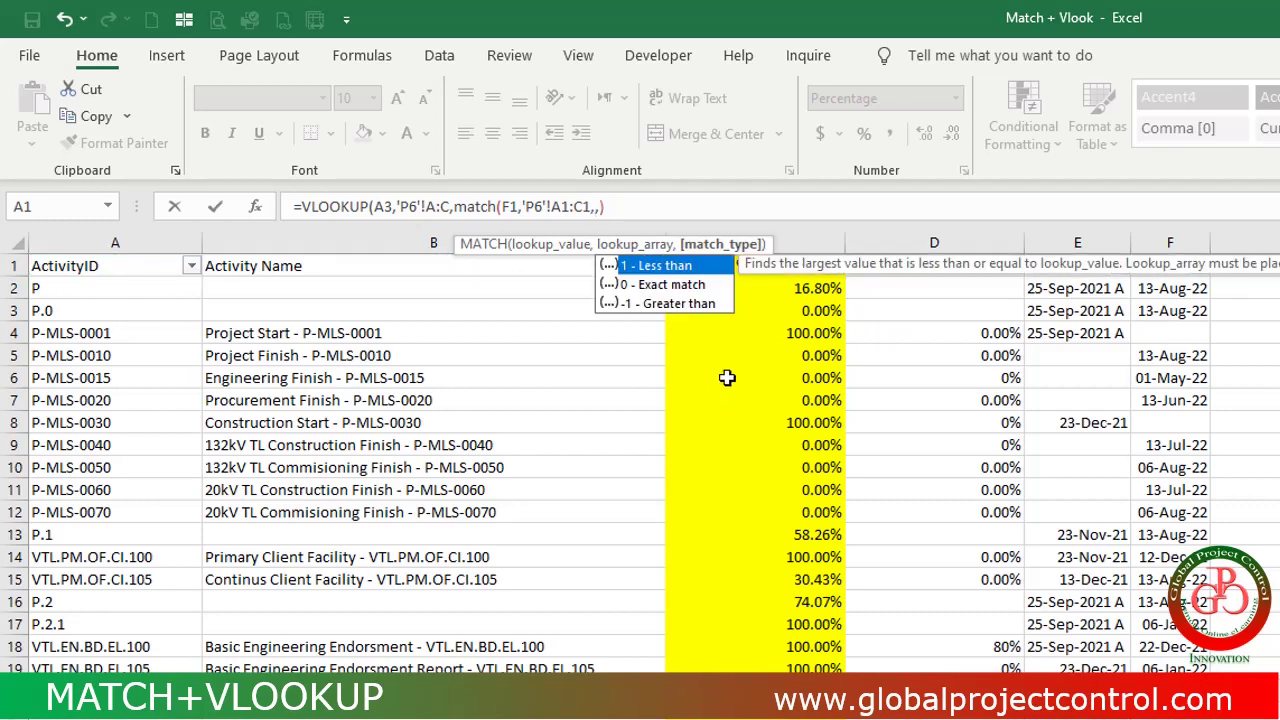
double_click(648, 286)
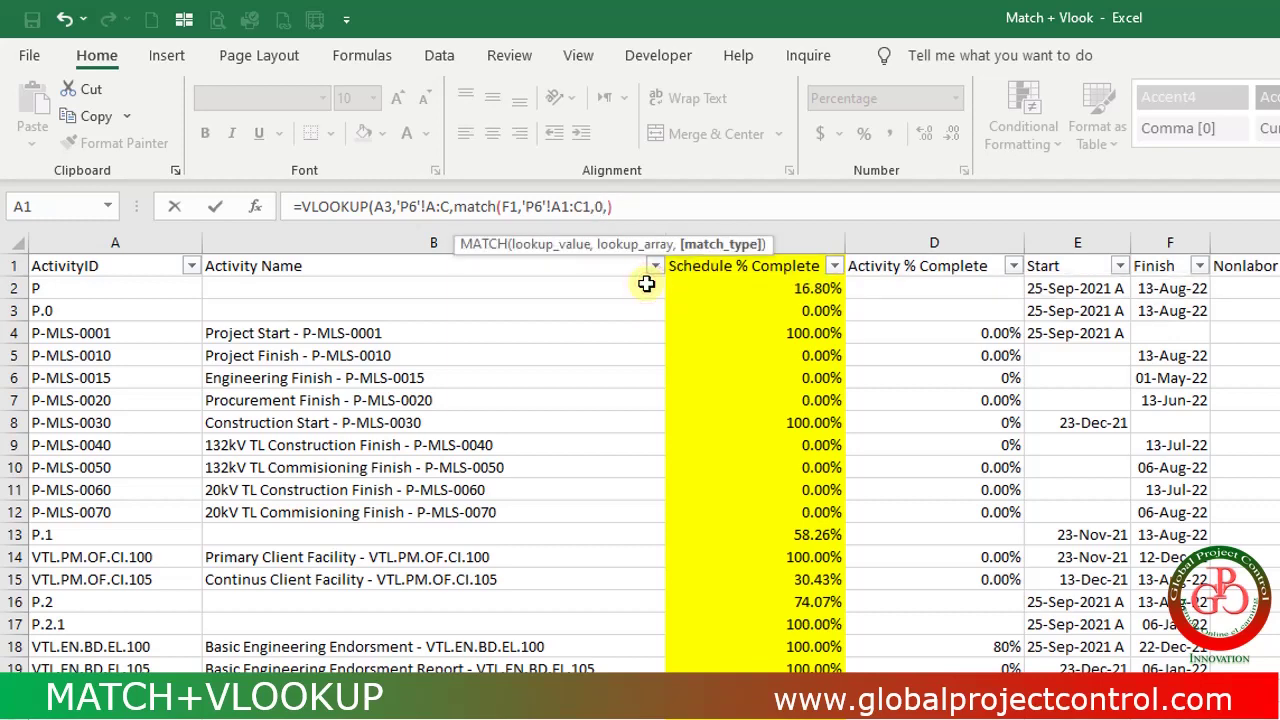
type(")")
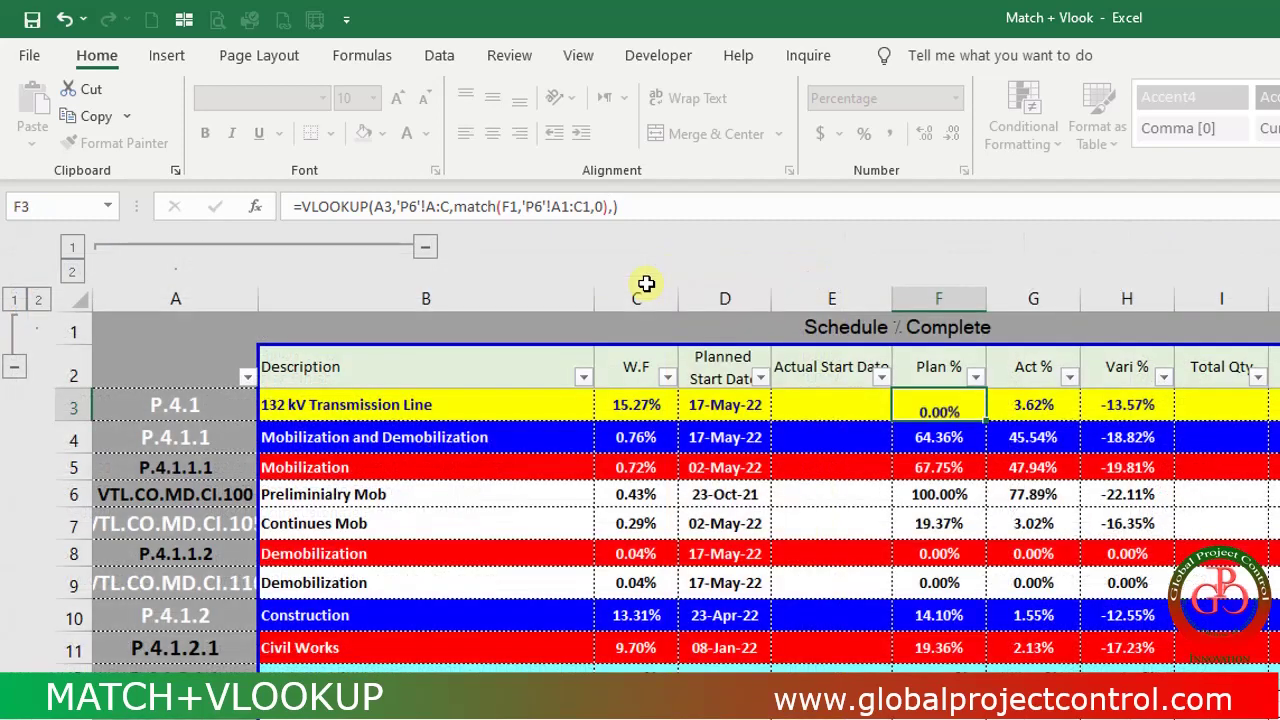
left_click(934, 407)
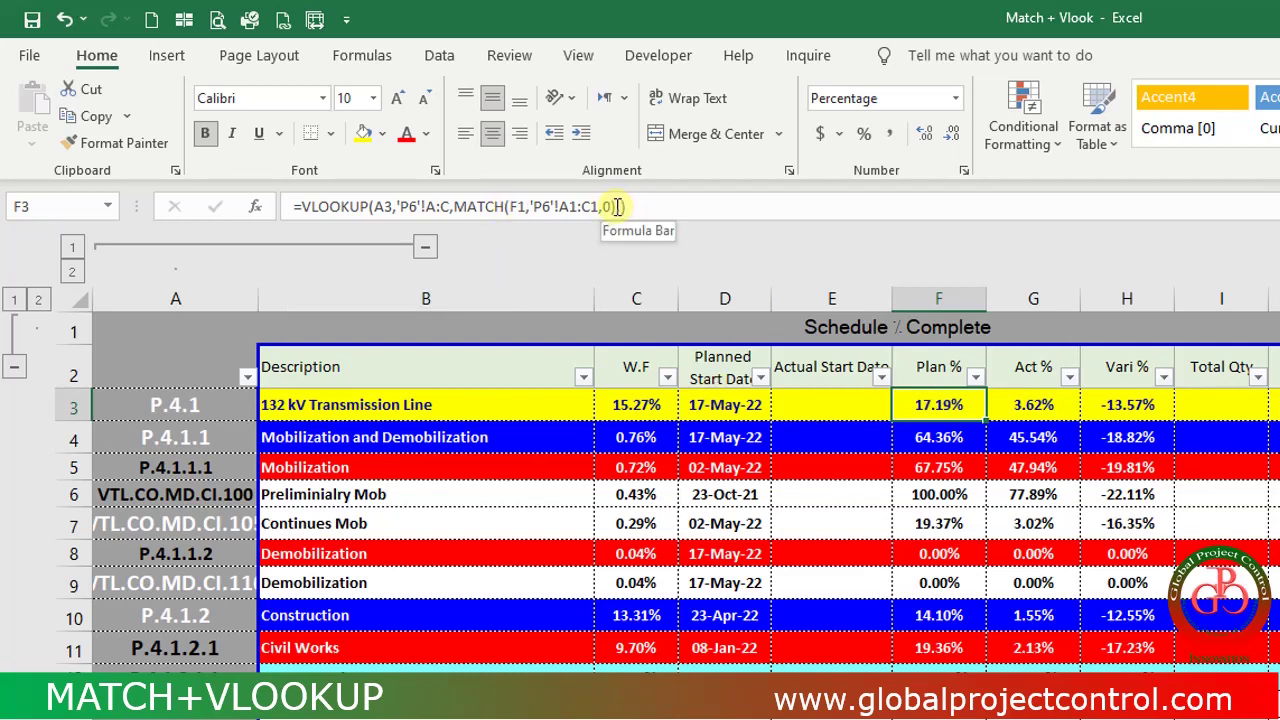
Evaluate the MATCH part of F3's formula in place without keeping the replacement.
left_click_drag(614, 207, 454, 207)
key("BackSpace")
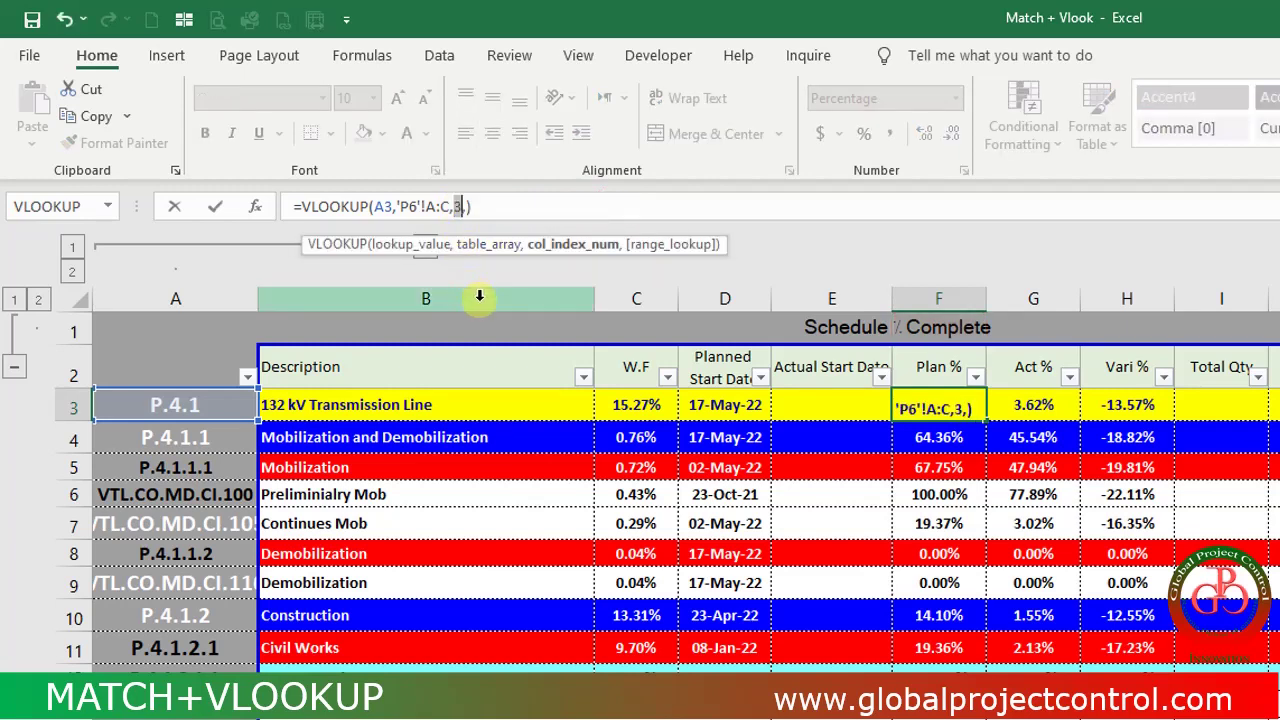
type("3")
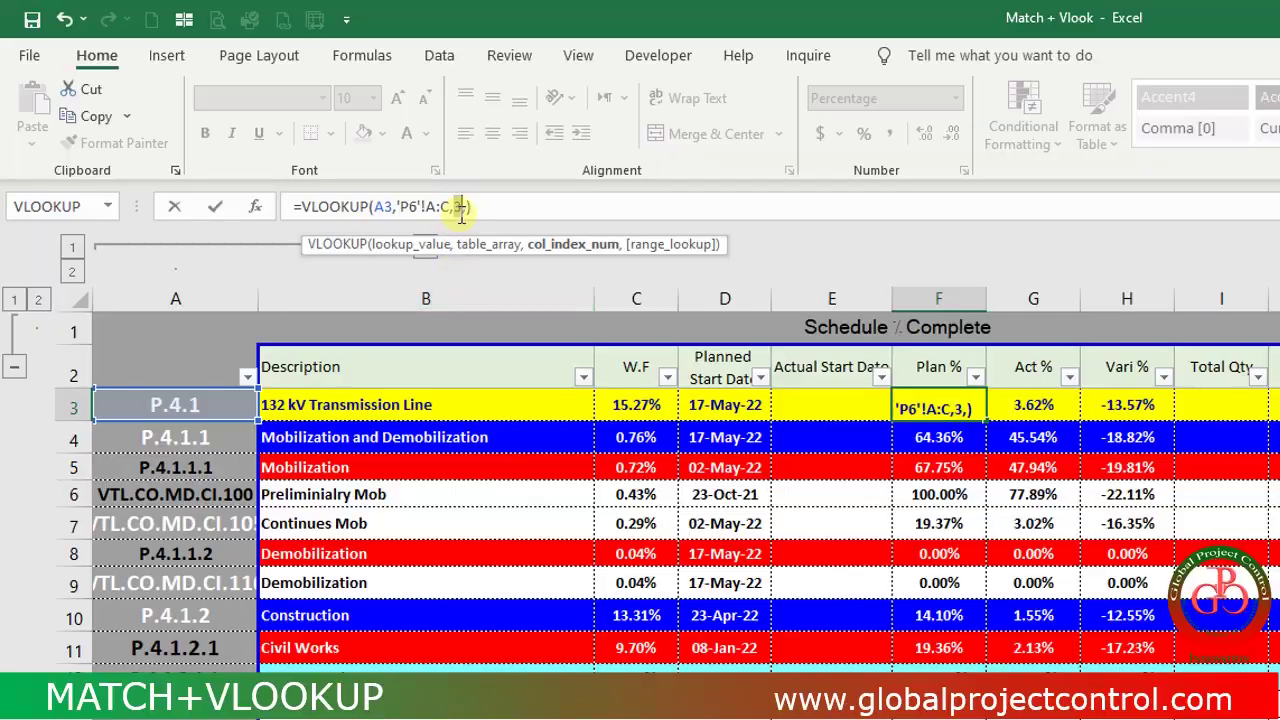
key("Escape")
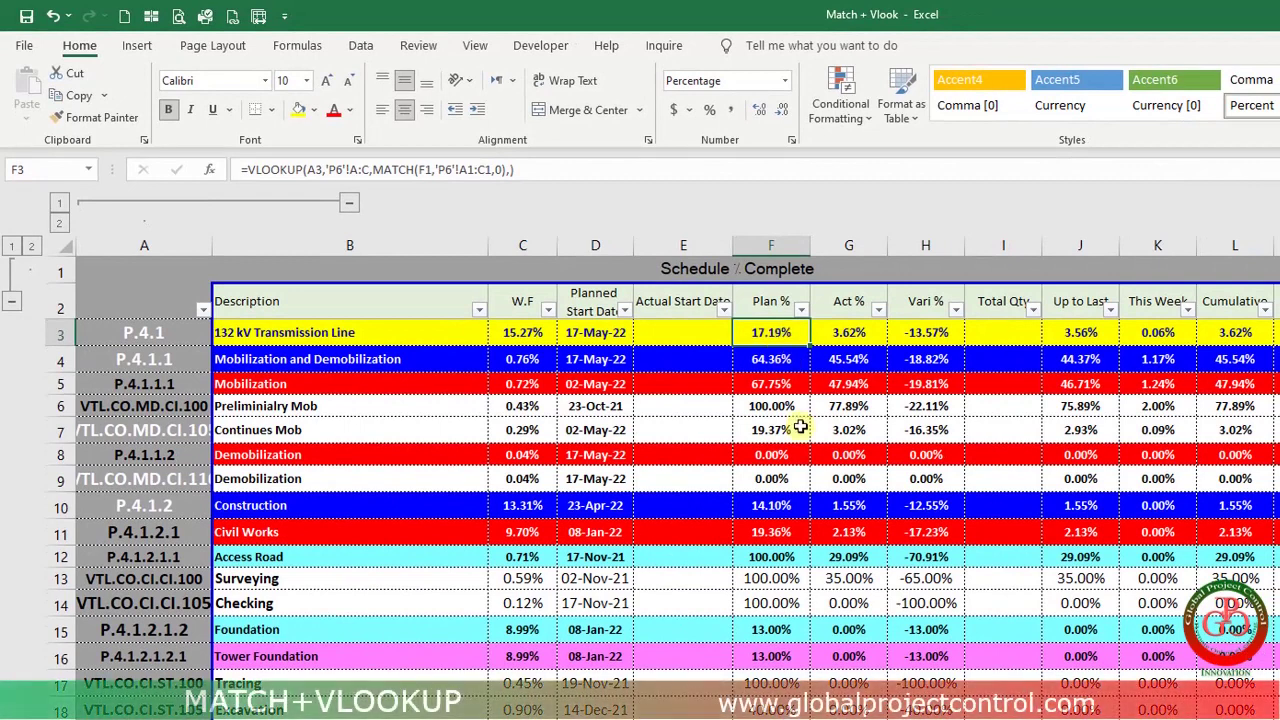
Make the MATCH references in F3's formula absolute as $F$1 and 'P6'!$A$1:$C$1.
left_click(422, 169)
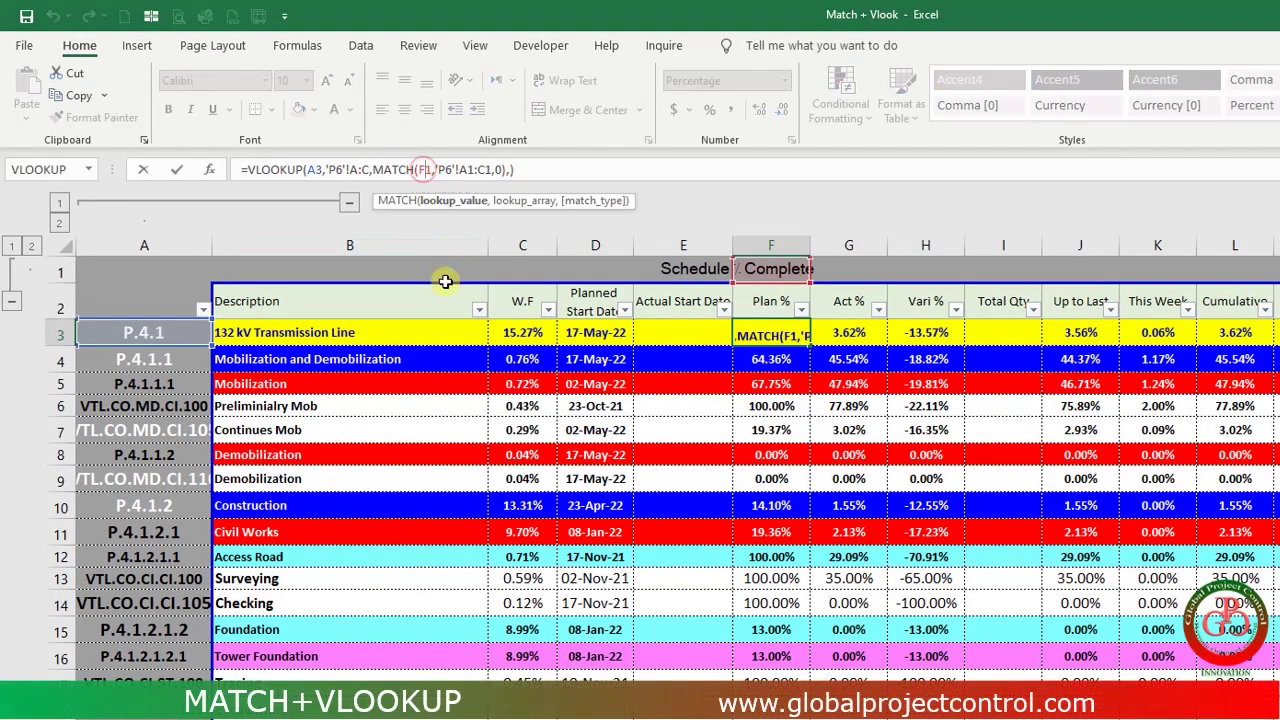
key("F4")
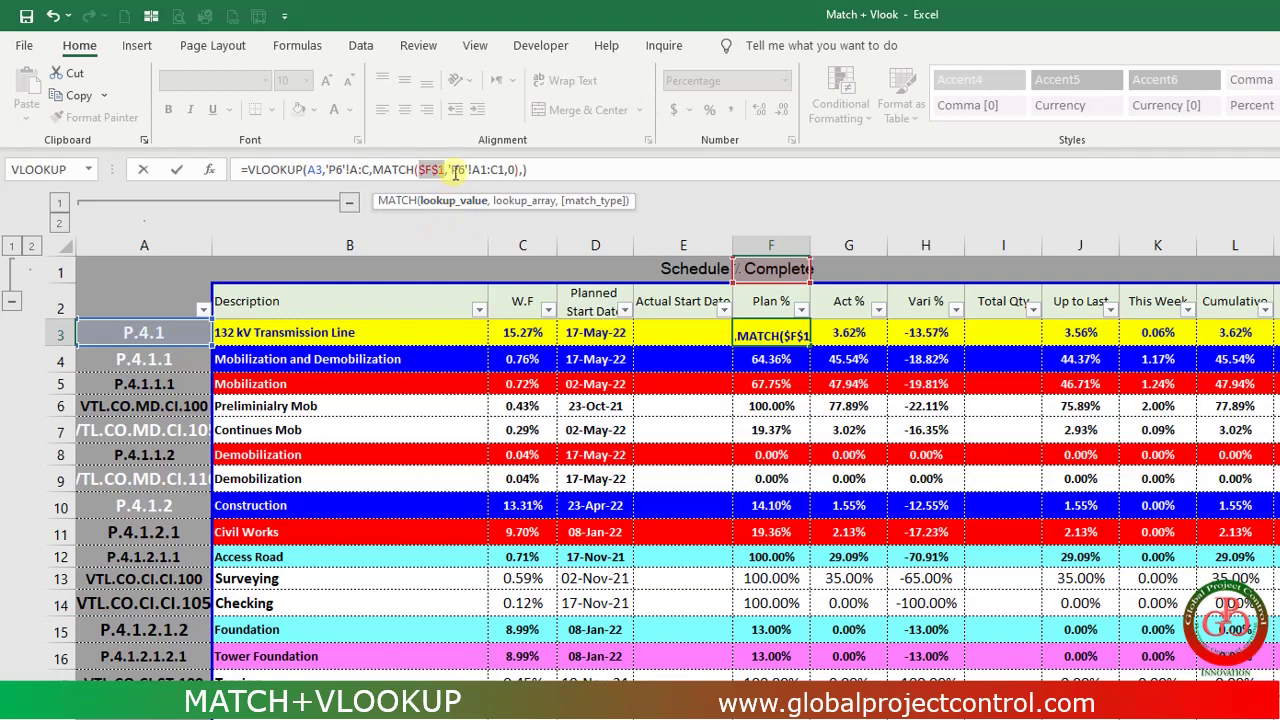
left_click(480, 170)
key("F4")
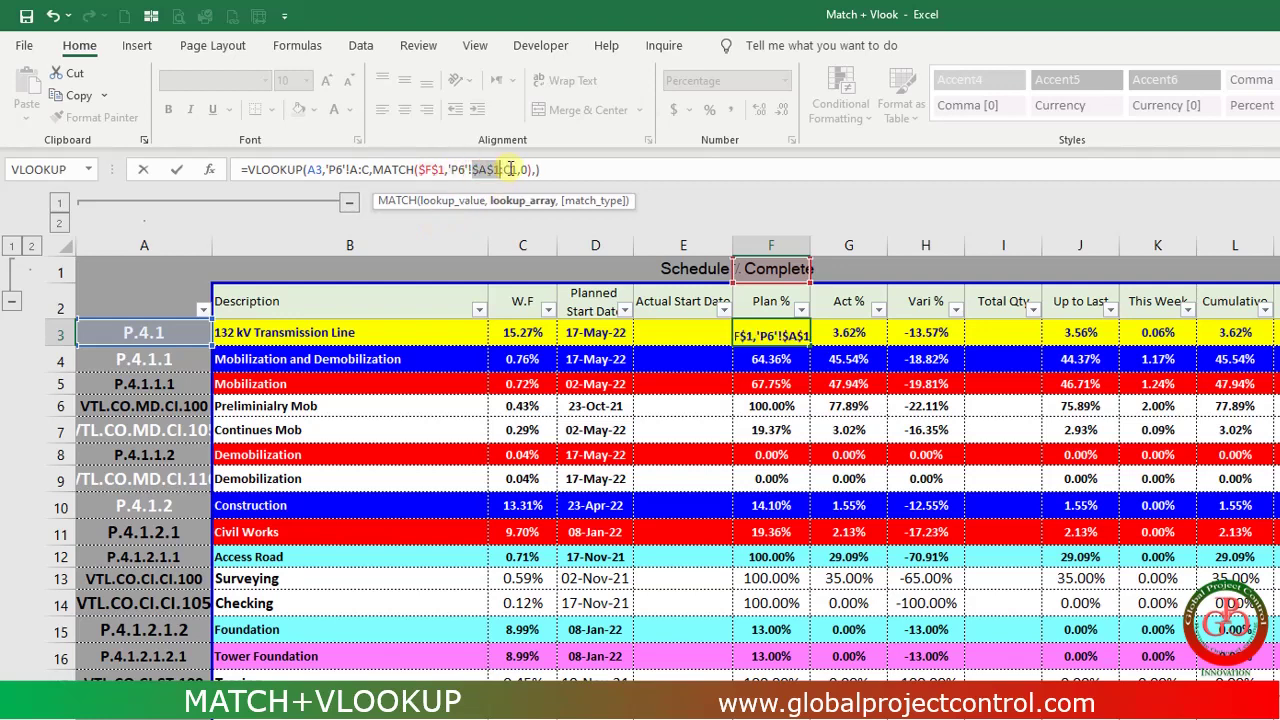
left_click(511, 170)
key("F4")
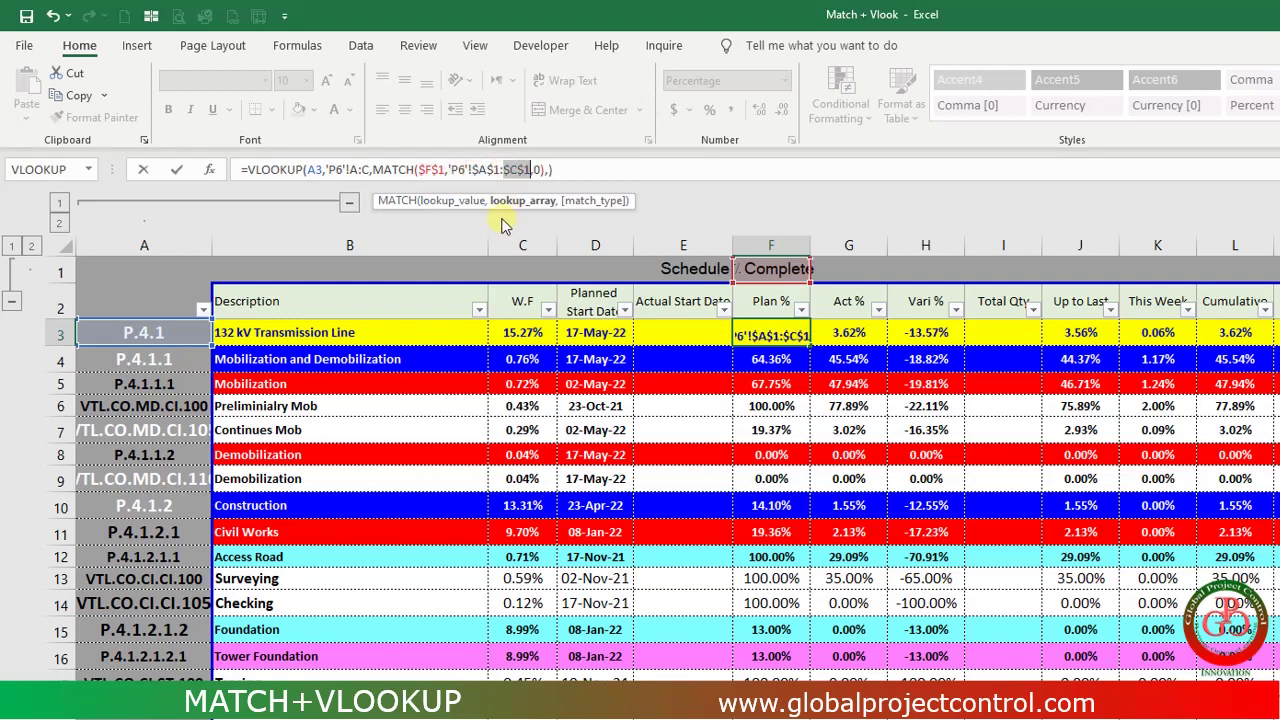
key("Return")
key("Up")
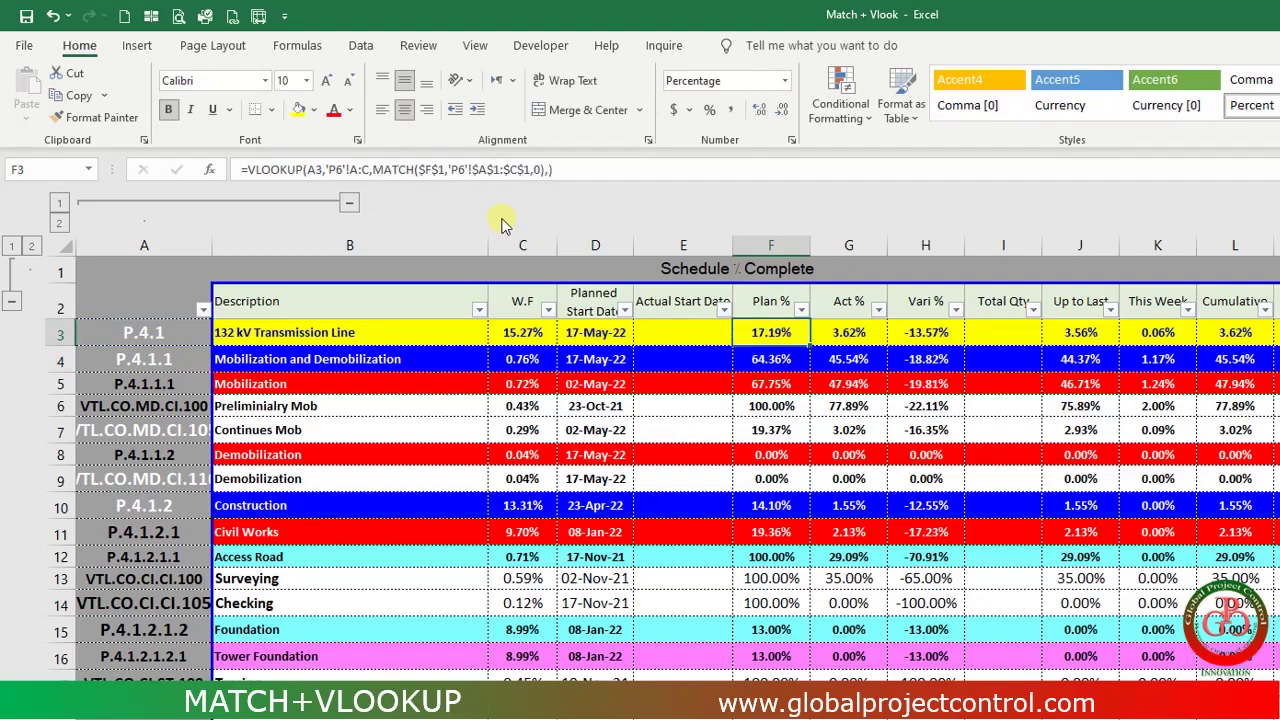
Copy F3's formula into the rest of the Plan % column from F4 down, pasting formulas only.
key("ctrl+c")
key("Down")
key("ctrl+shift+Down")
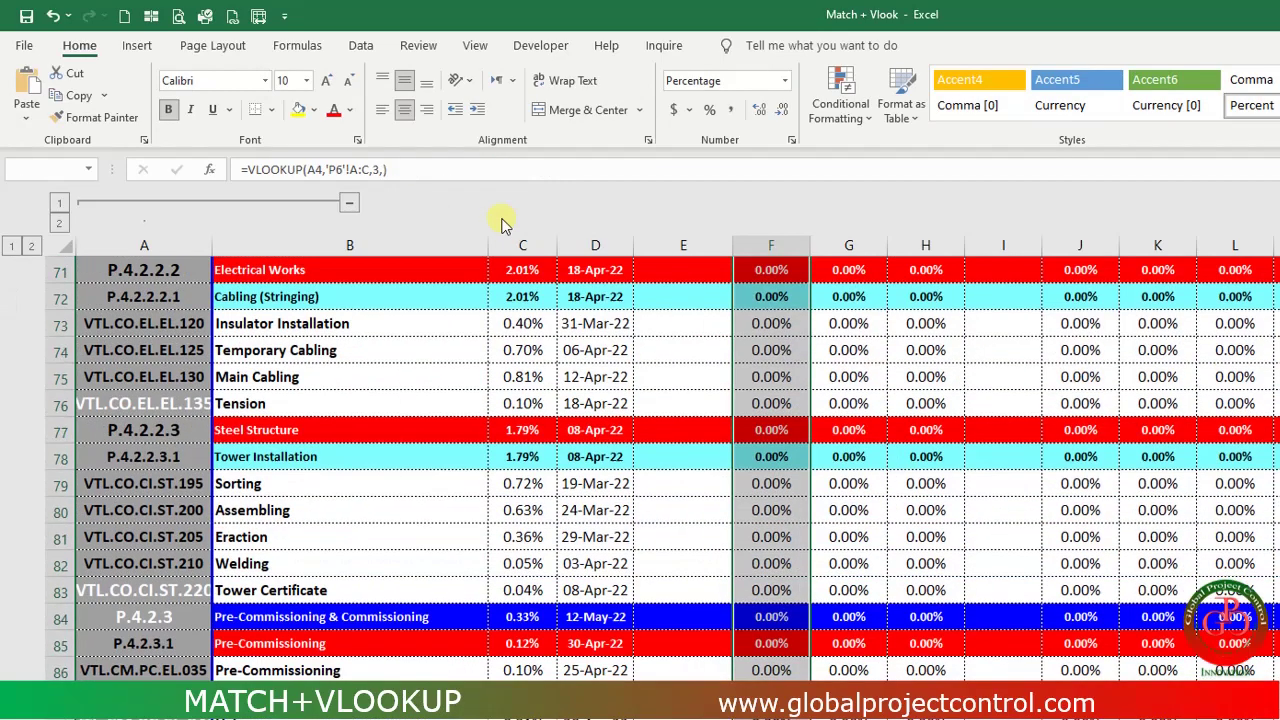
key("ctrl+alt+v")
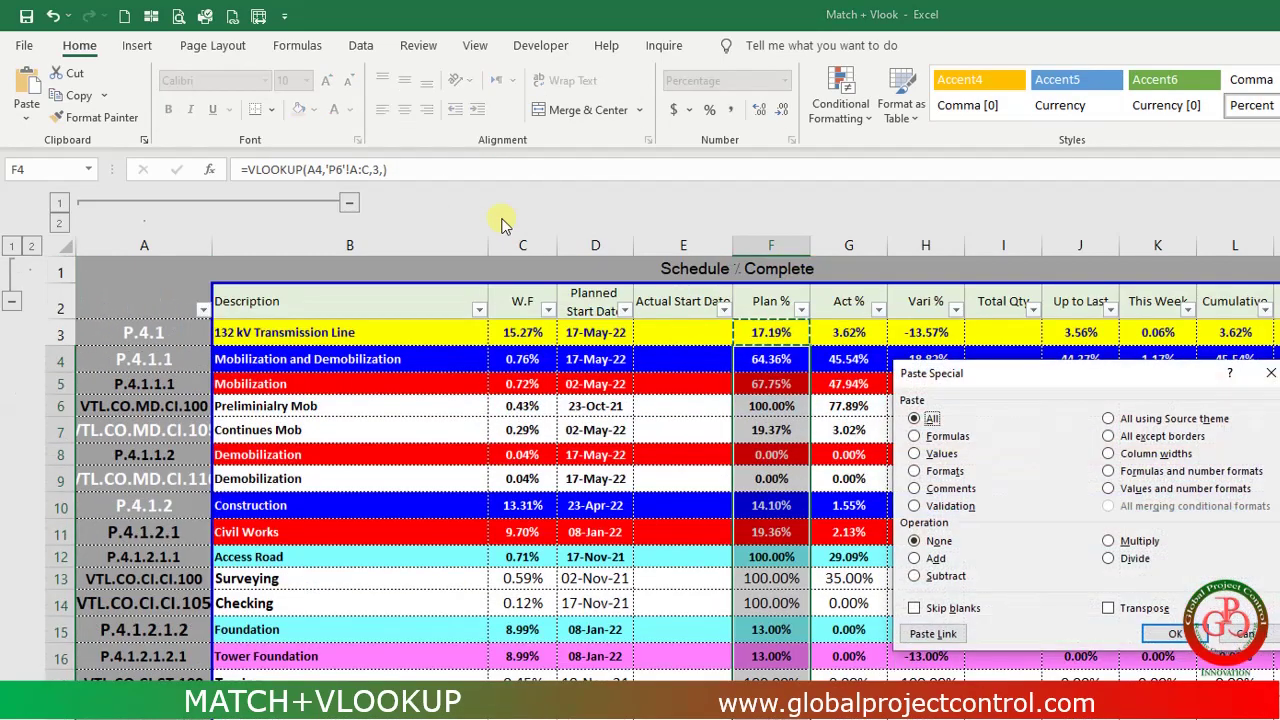
key("f")
key("Return")
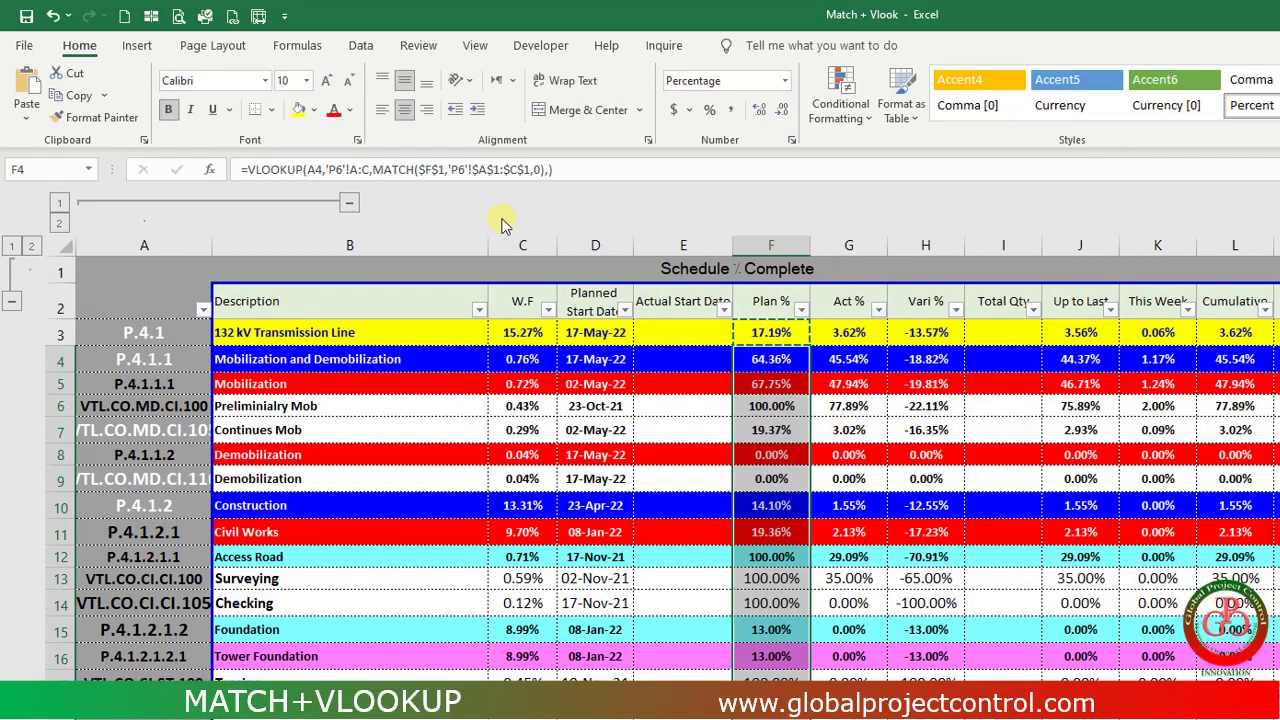
key("Escape")
left_click(779, 357)
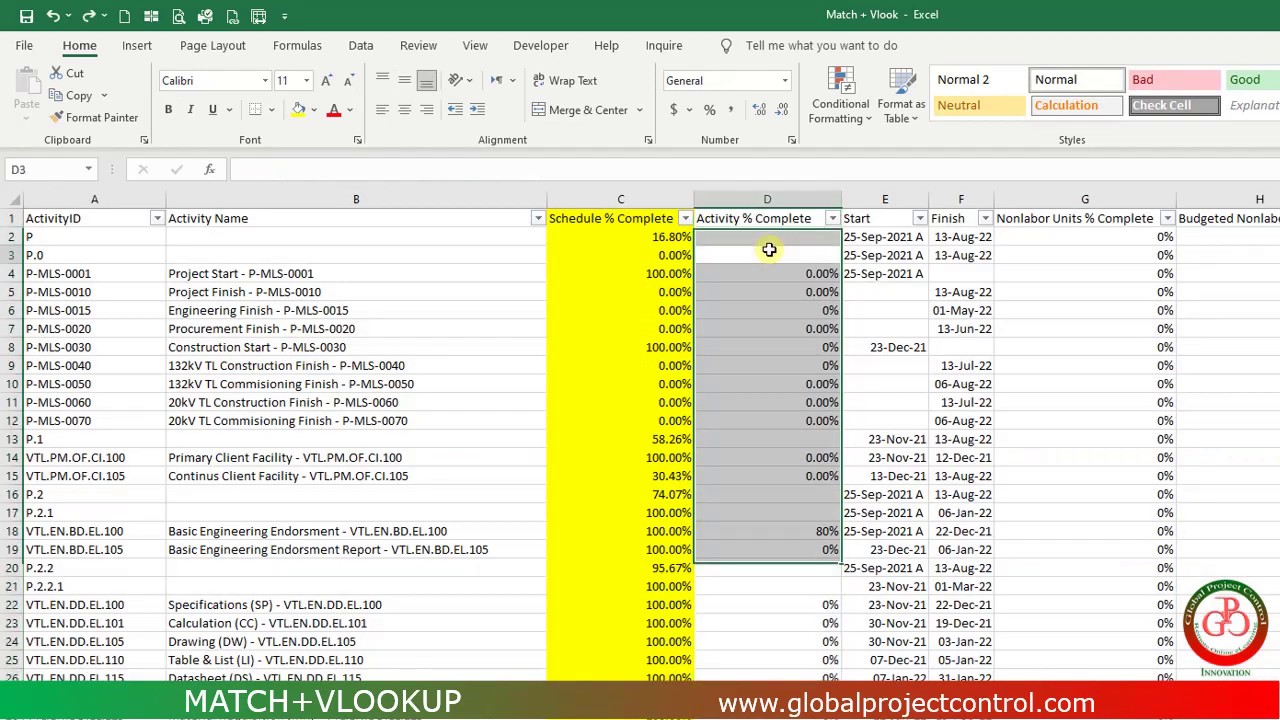
Insert an empty column before Activity % Complete in the P6 sheet.
left_click(769, 250)
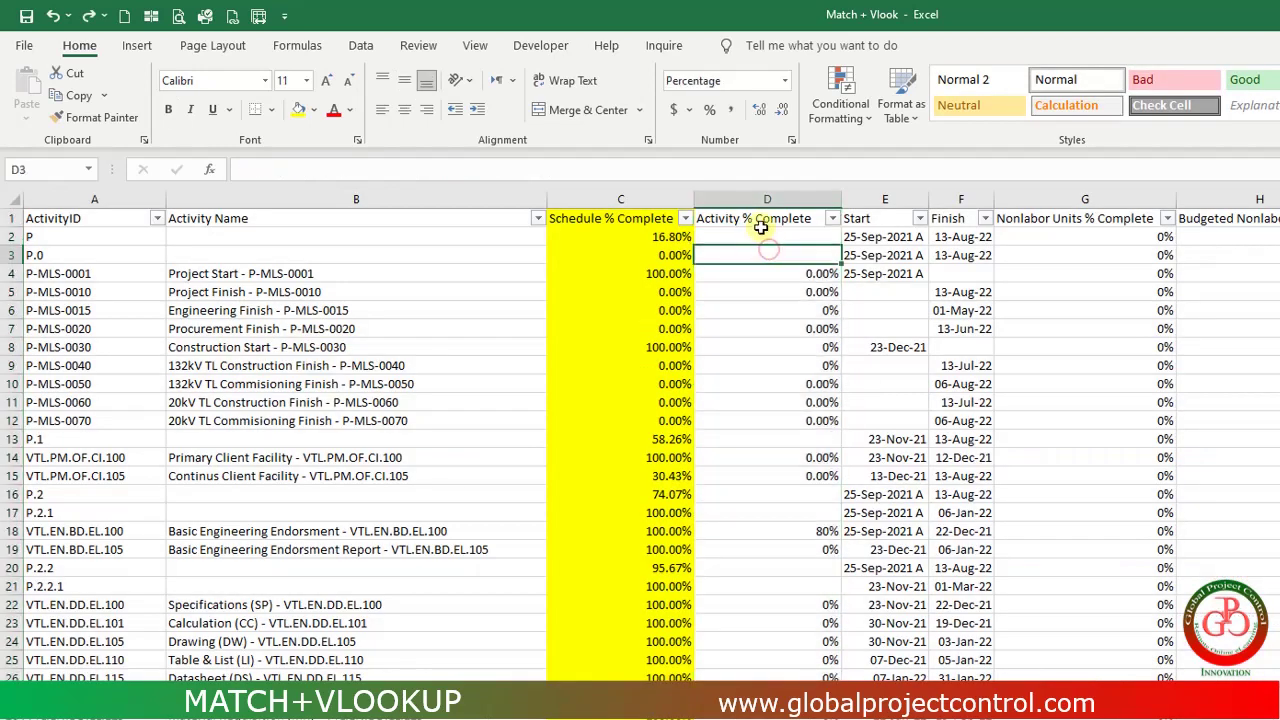
left_click(736, 196)
right_click(736, 197)
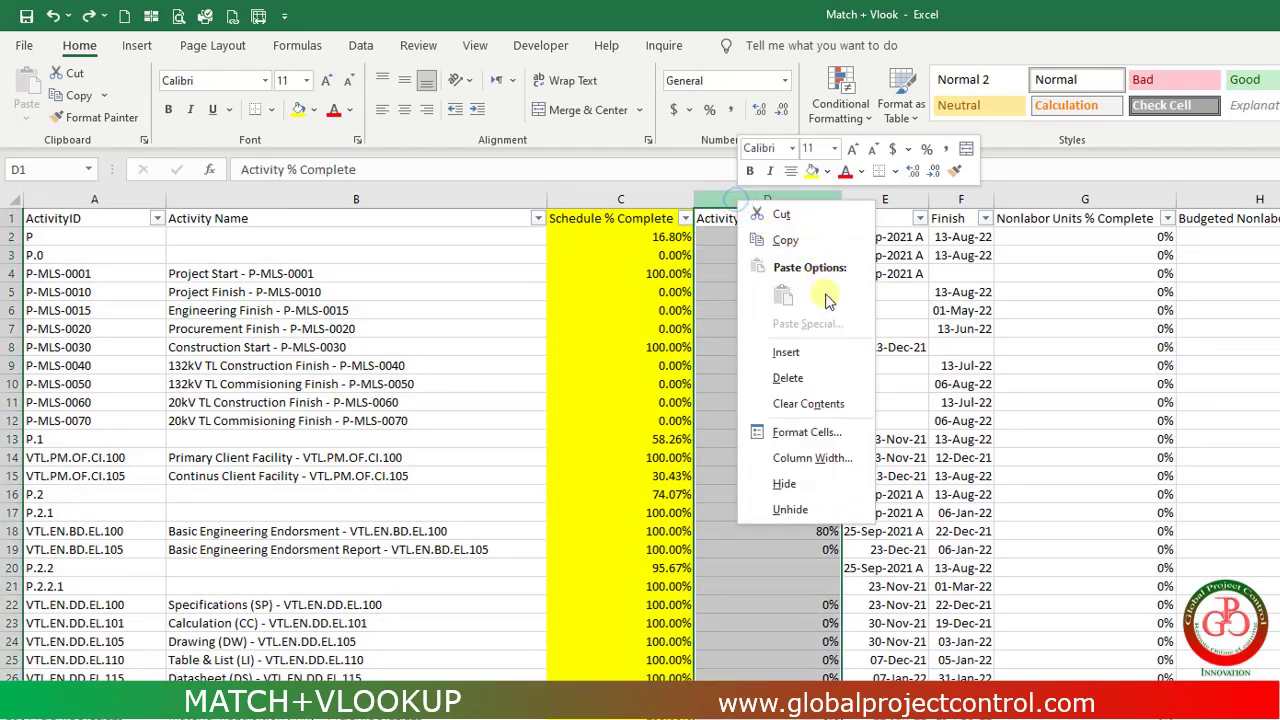
left_click(826, 355)
Insert an empty column before Schedule % Complete in the P6 sheet and return to the sheet with the Plan % column.
left_click(591, 200)
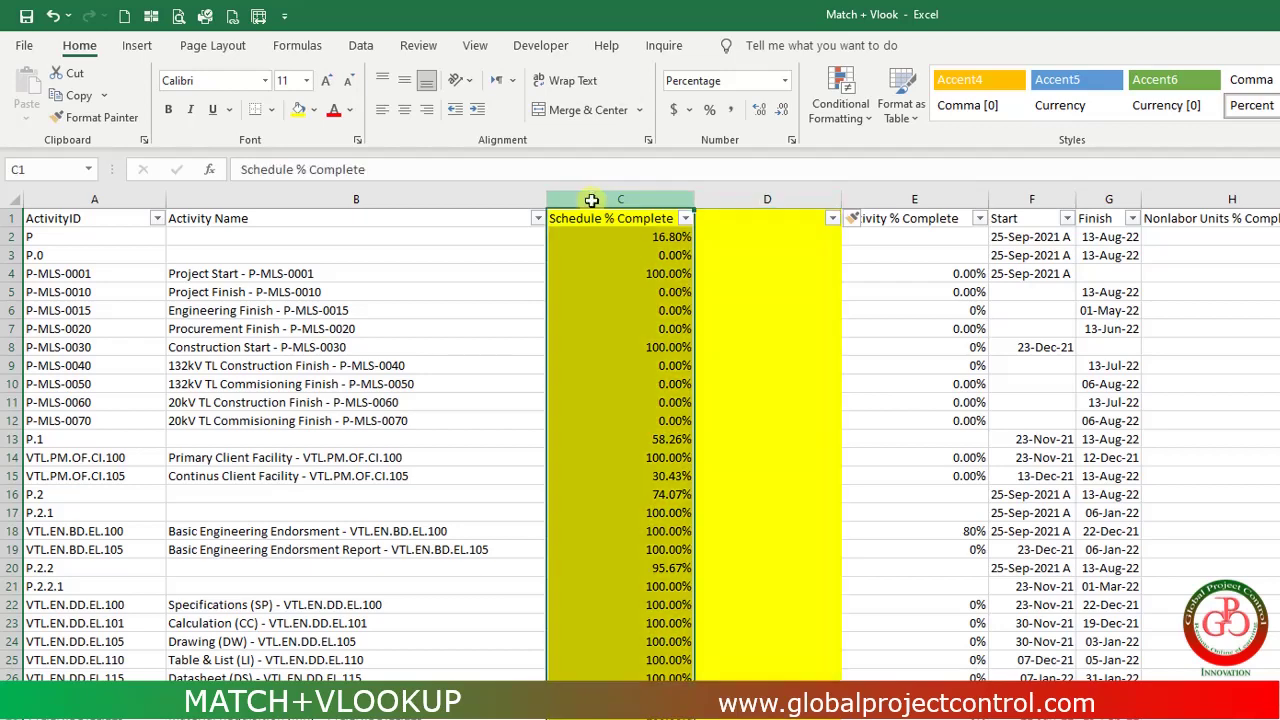
right_click(591, 200)
left_click(666, 353)
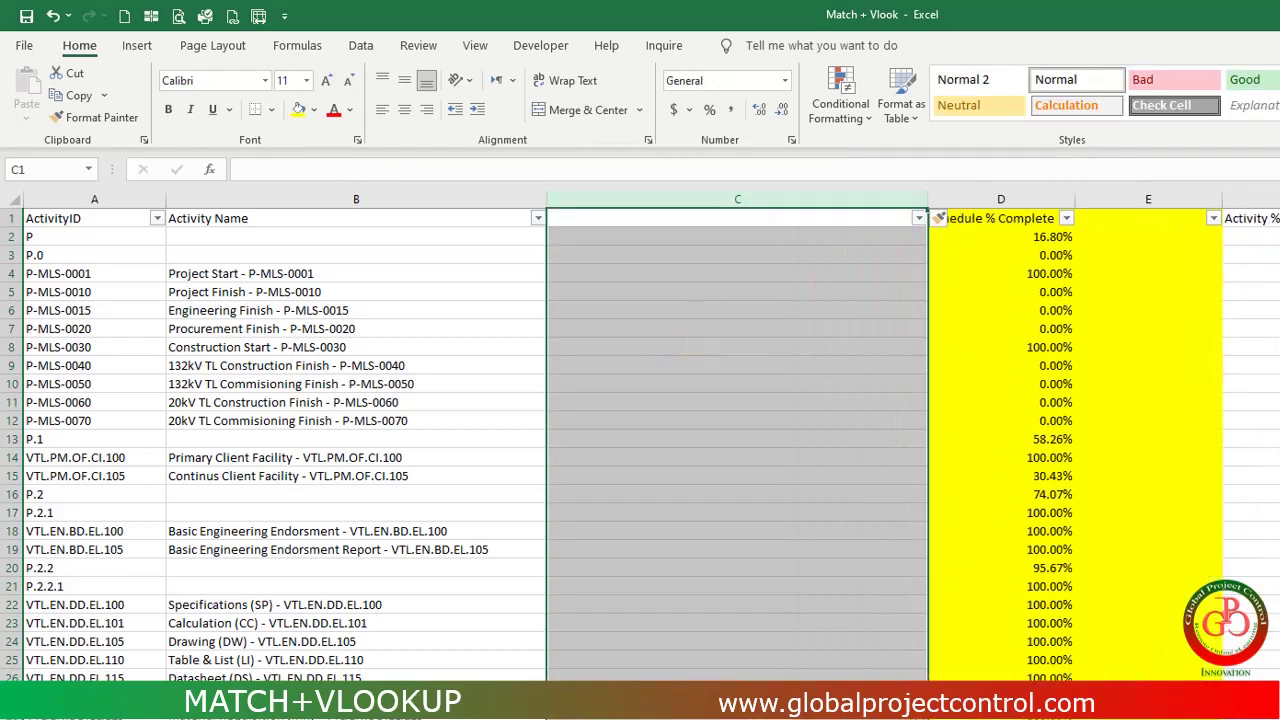
key("ctrl+Page_Up")
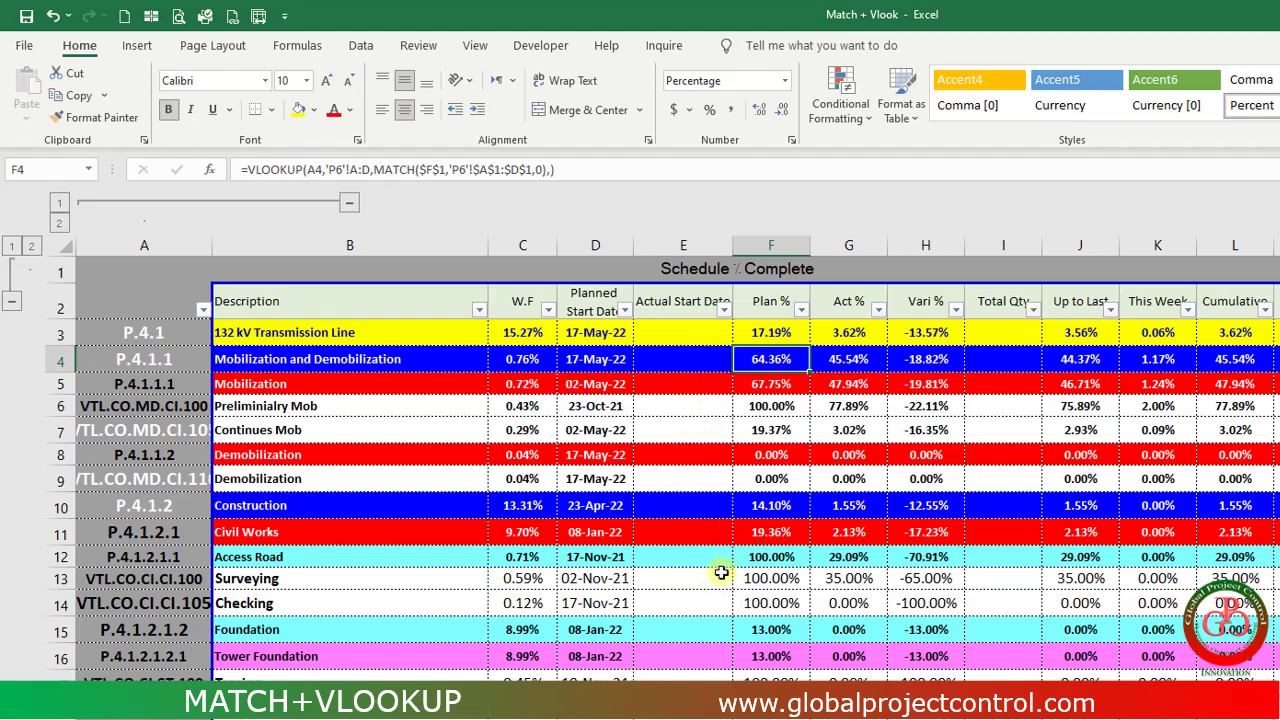
Evaluate the MATCH portion of F3's formula to check its column index, then discard the replacement.
left_click(773, 336)
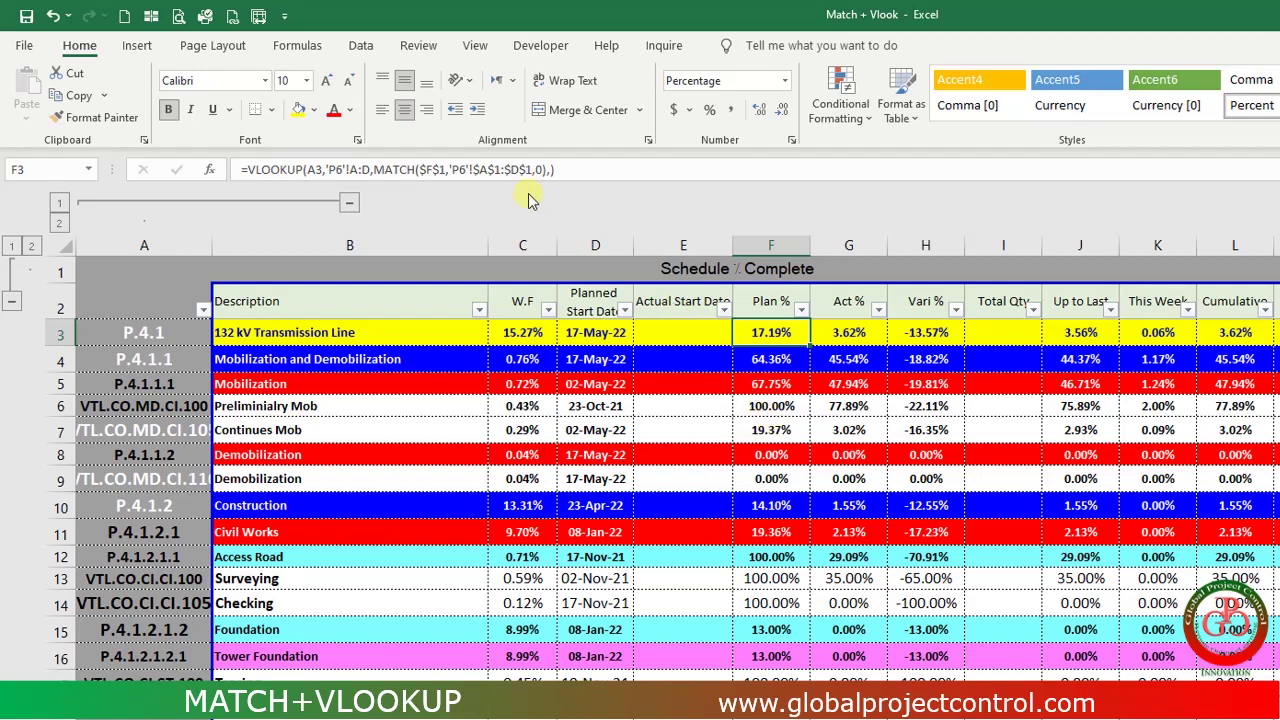
left_click(500, 170)
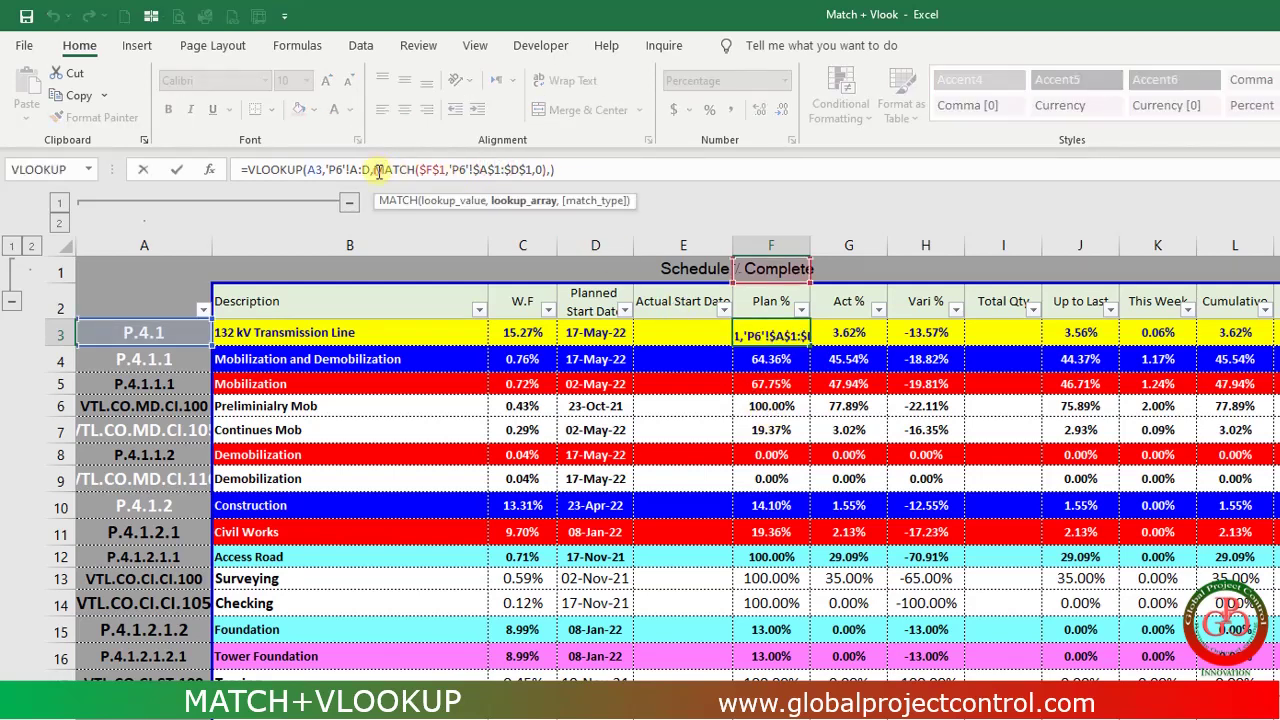
left_click_drag(376, 170, 552, 171)
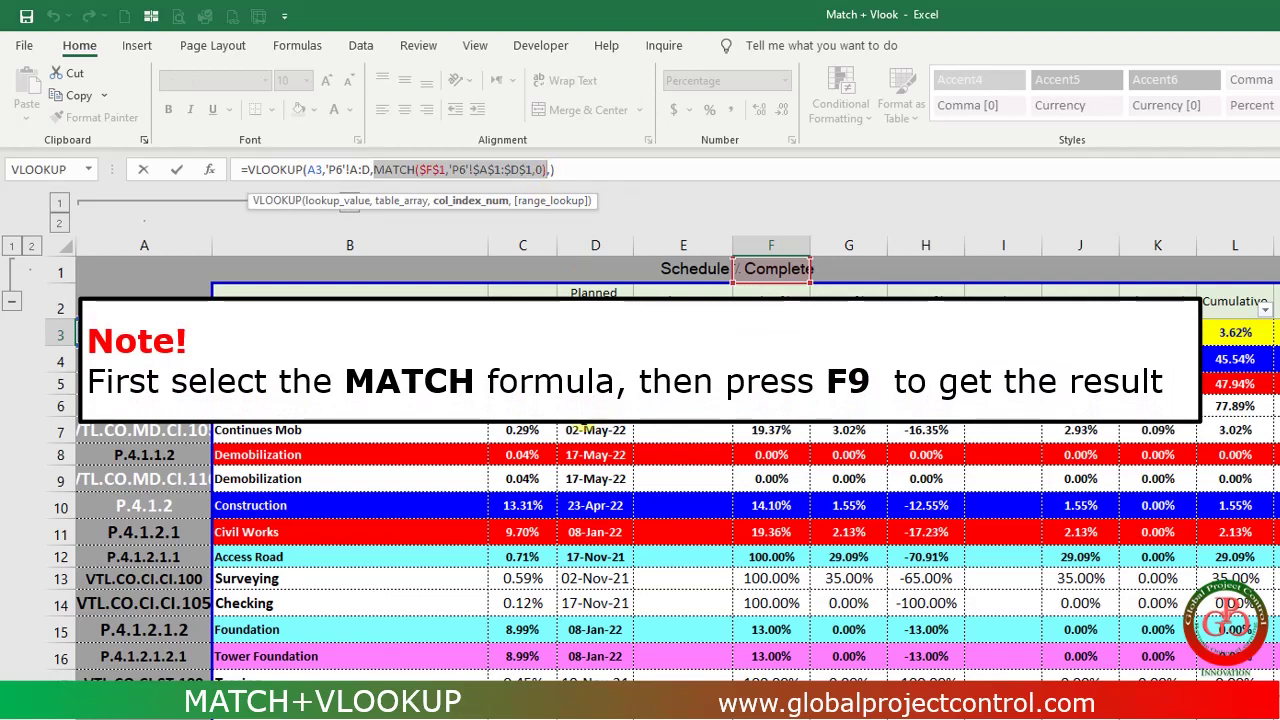
key("F9")
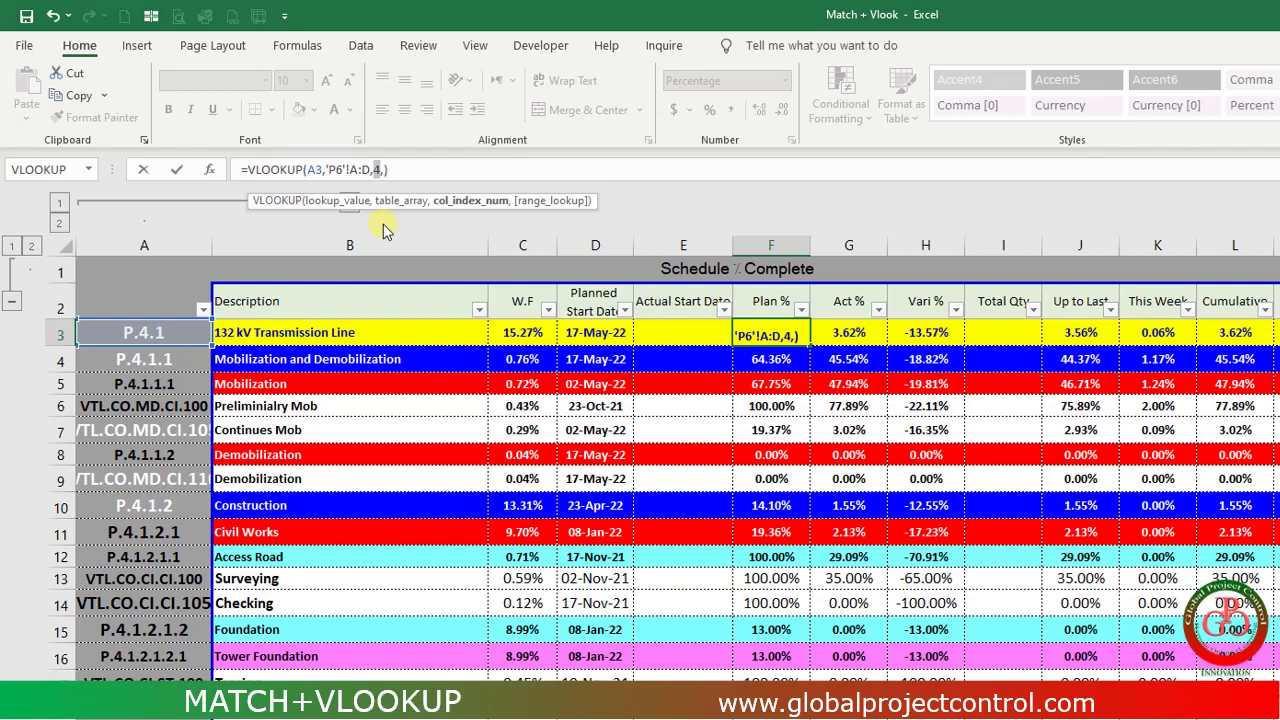
key("Escape")
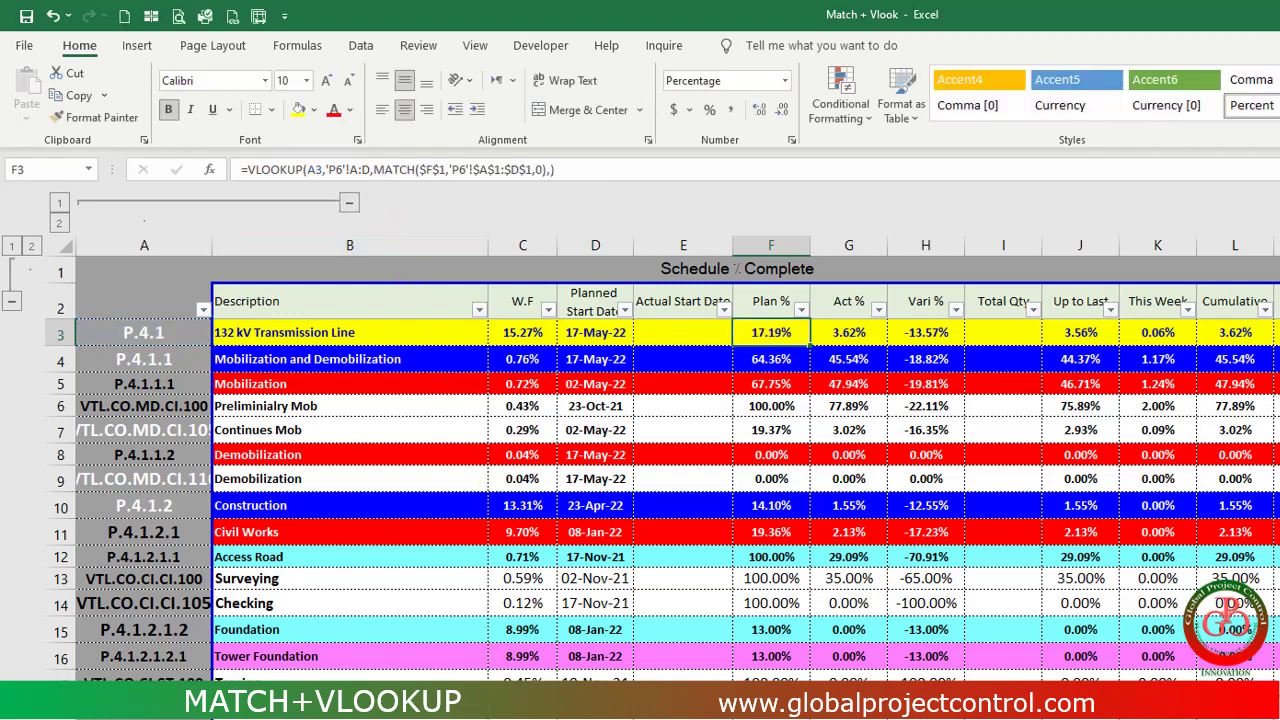
Delete the empty column C before Schedule % Complete in the P6 sheet and go back to the Plan % sheet.
left_click(405, 712)
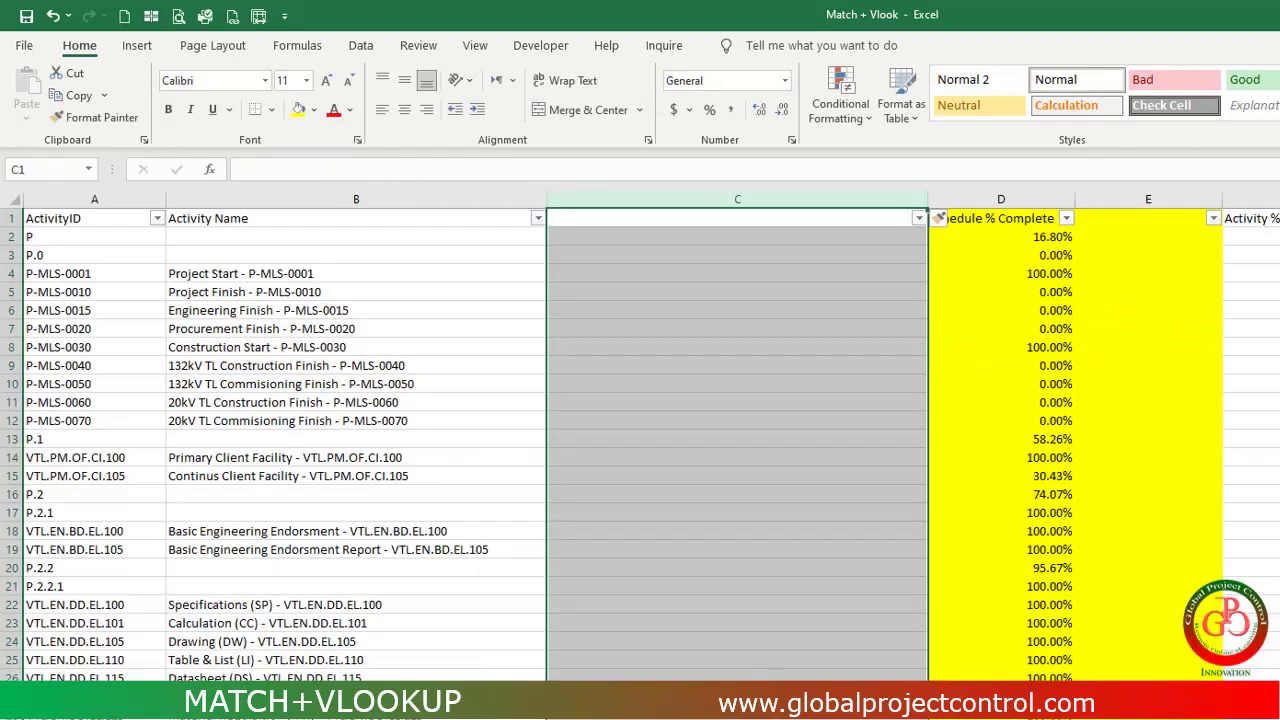
right_click(736, 201)
left_click(797, 378)
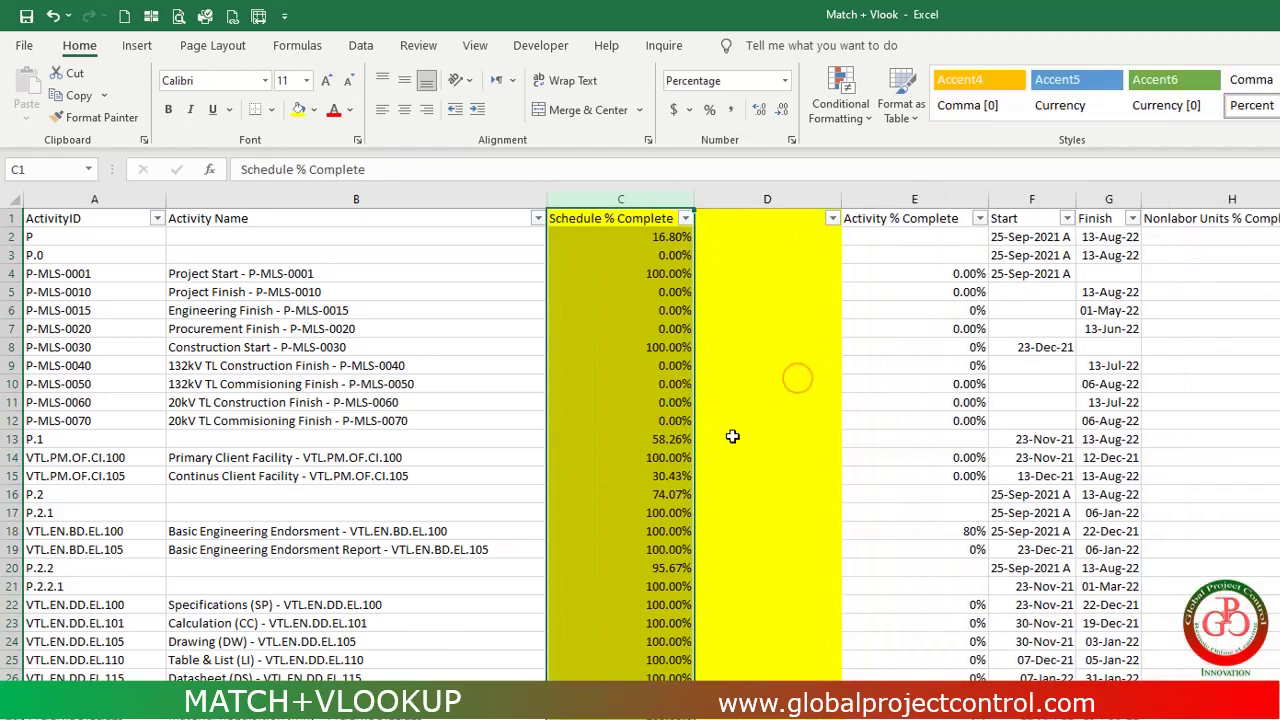
left_click(651, 437)
key("ctrl+Page_Up")
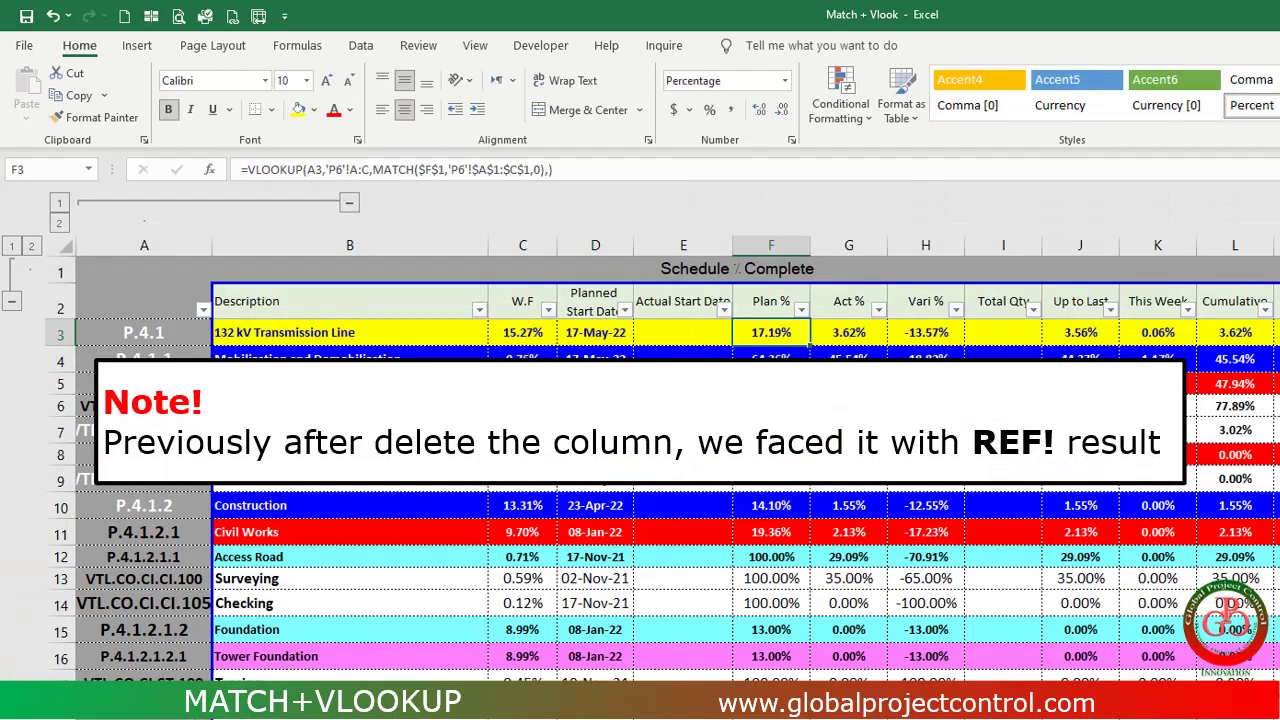